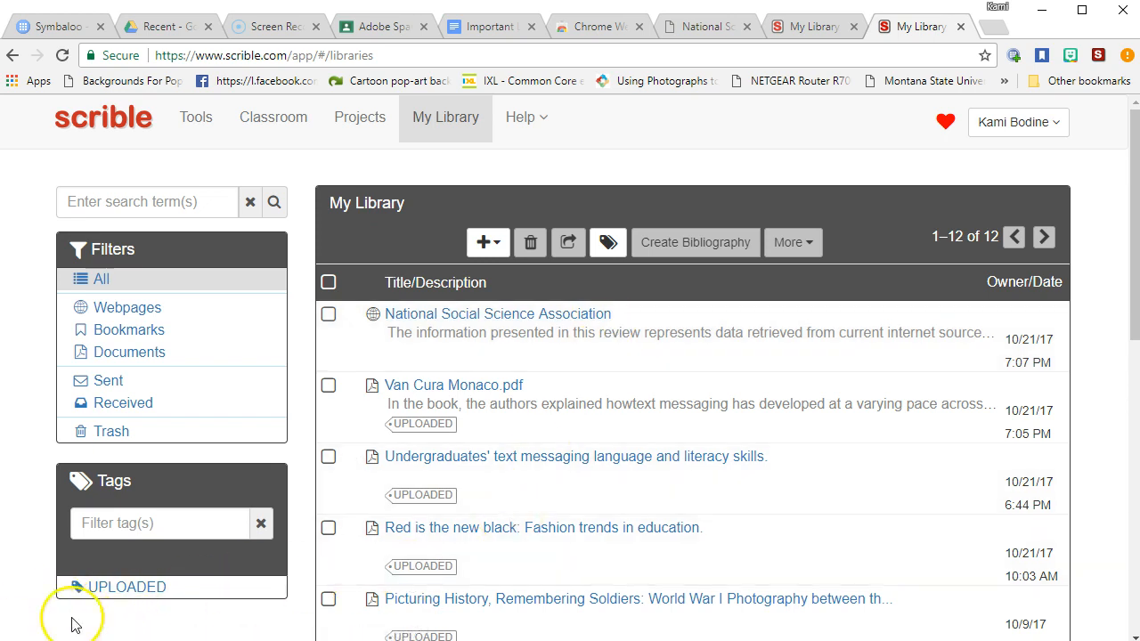
# Leave Scrible's My Library and switch to the Recent – Google Drive browser tab
pyautogui.click(147, 31)
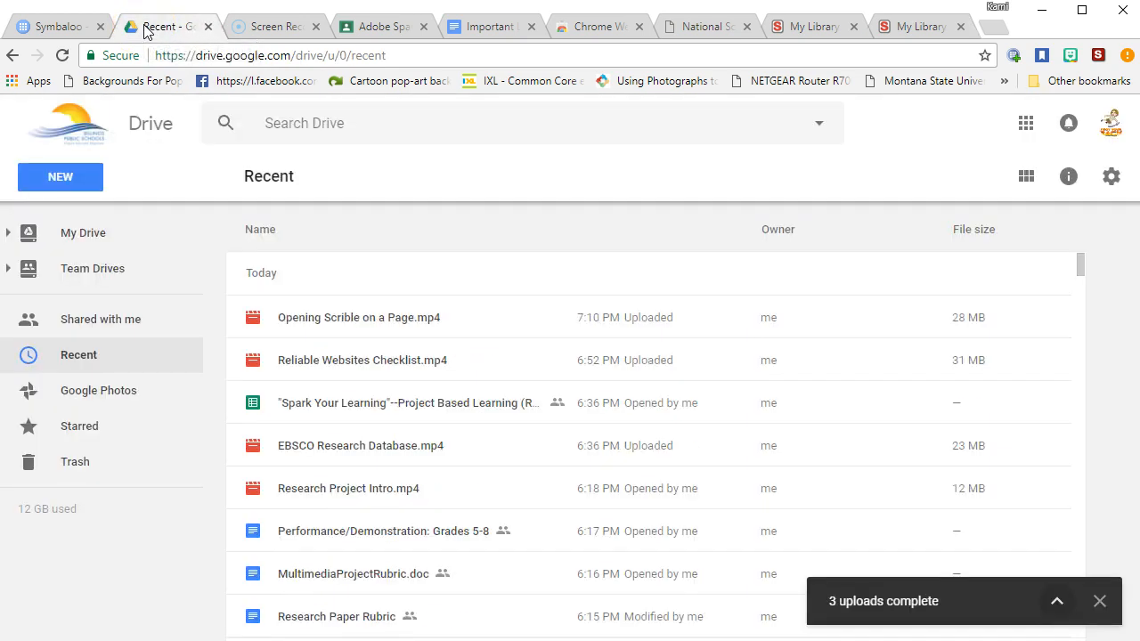
# From Google Drive, open Google Docs through the apps launcher and pick the Blank template
pyautogui.click(80, 185)
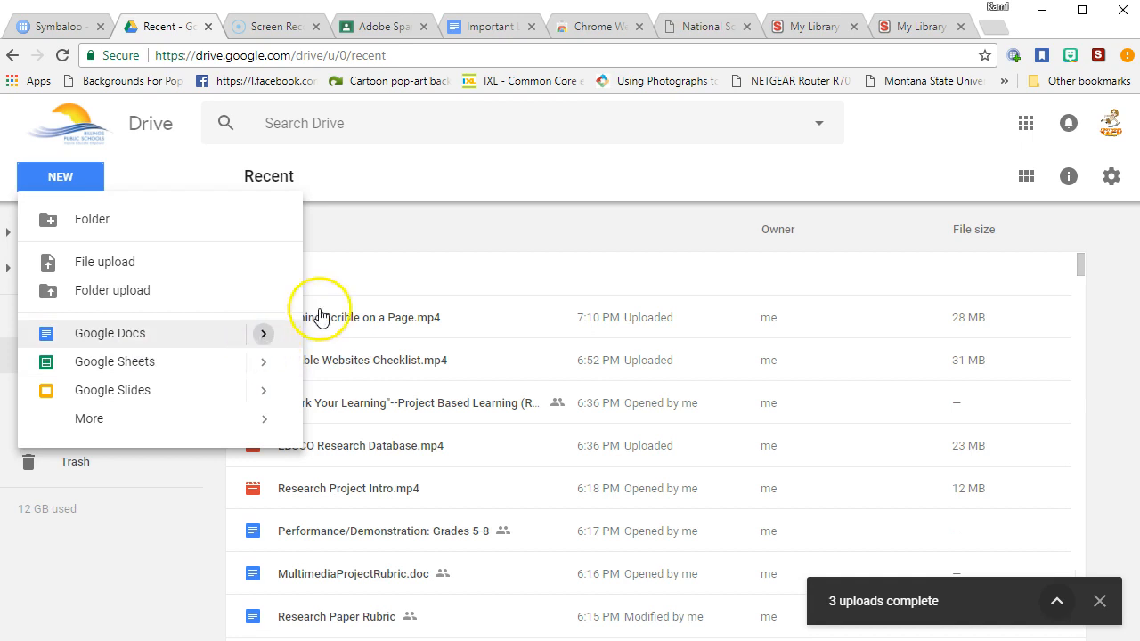
pyautogui.click(1025, 125)
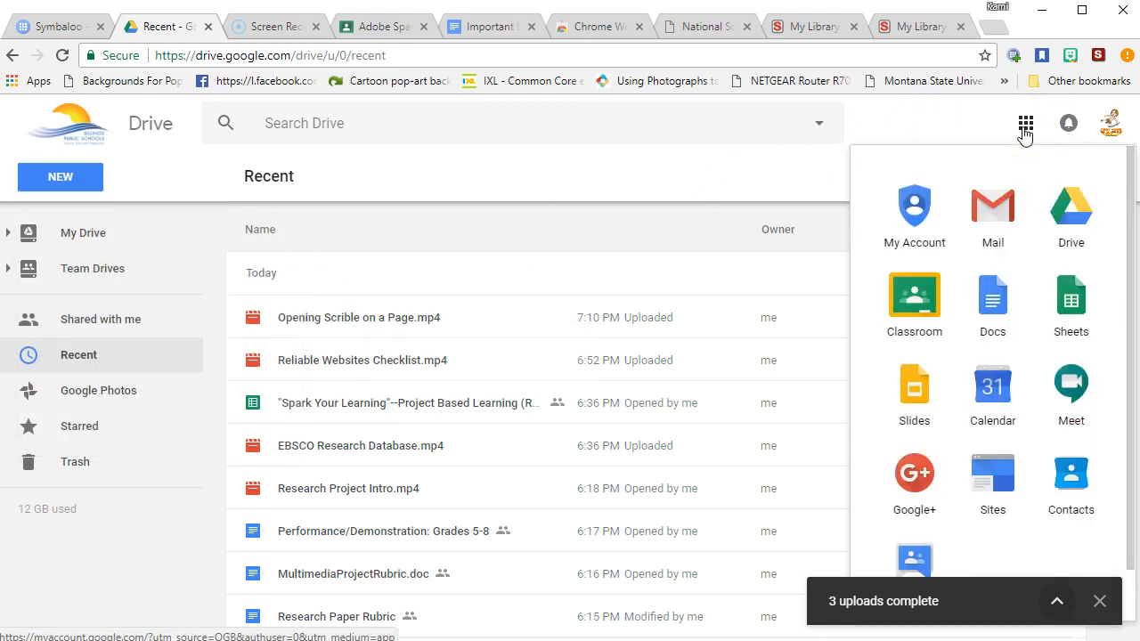
pyautogui.click(993, 301)
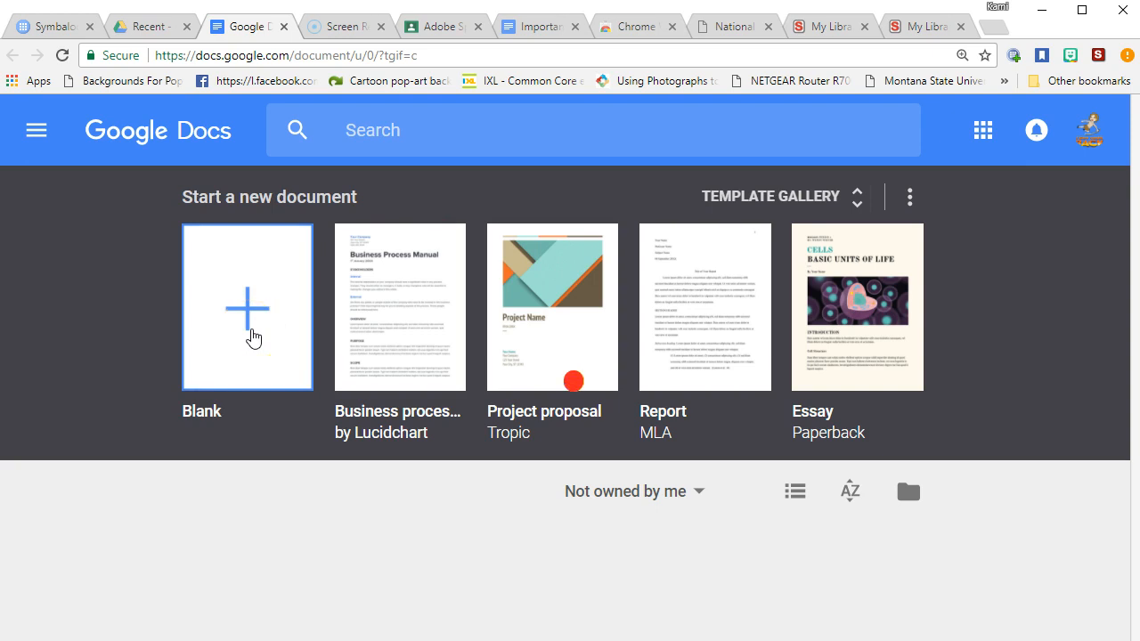
pyautogui.click(229, 312)
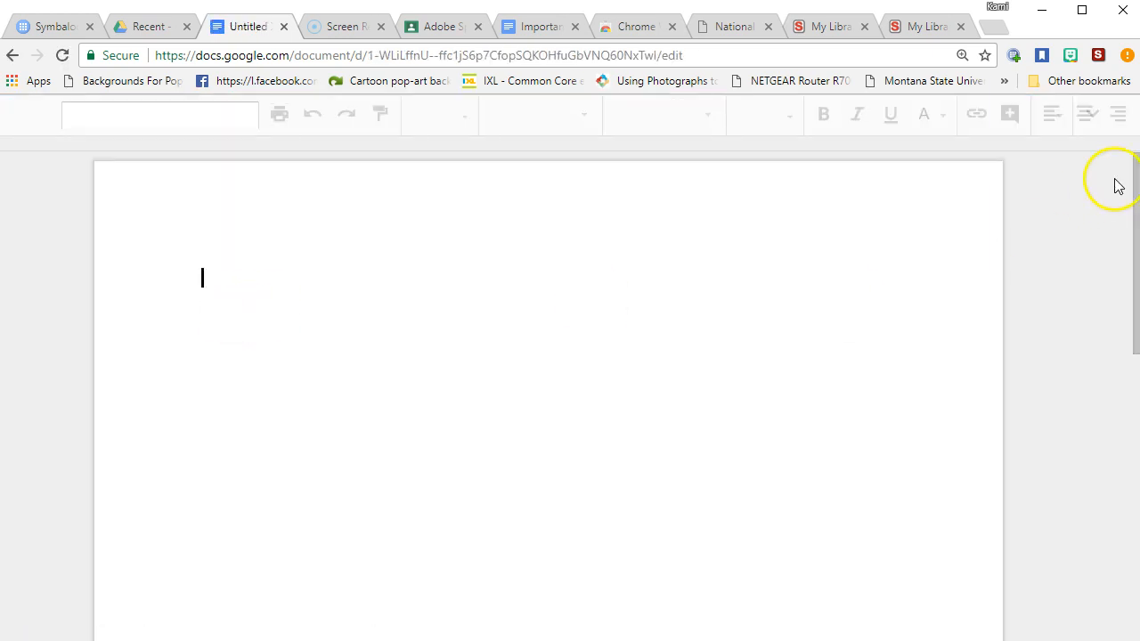
# In the new Untitled document, check the Scrible Writer add-on options, then open Get add-ons
pyautogui.click(1090, 119)
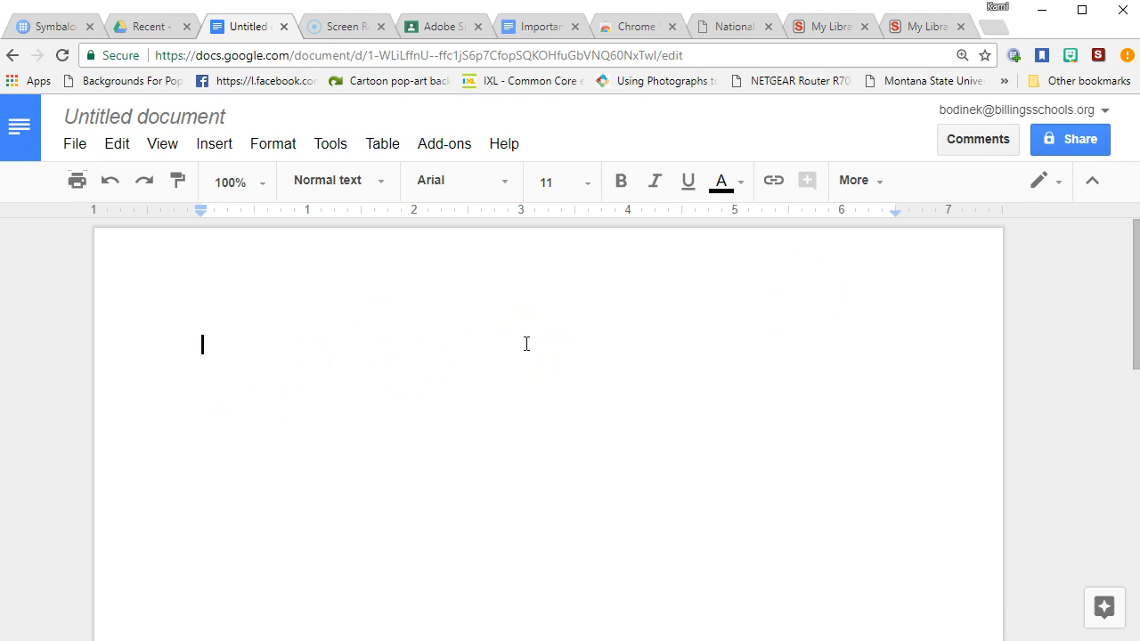
pyautogui.click(436, 145)
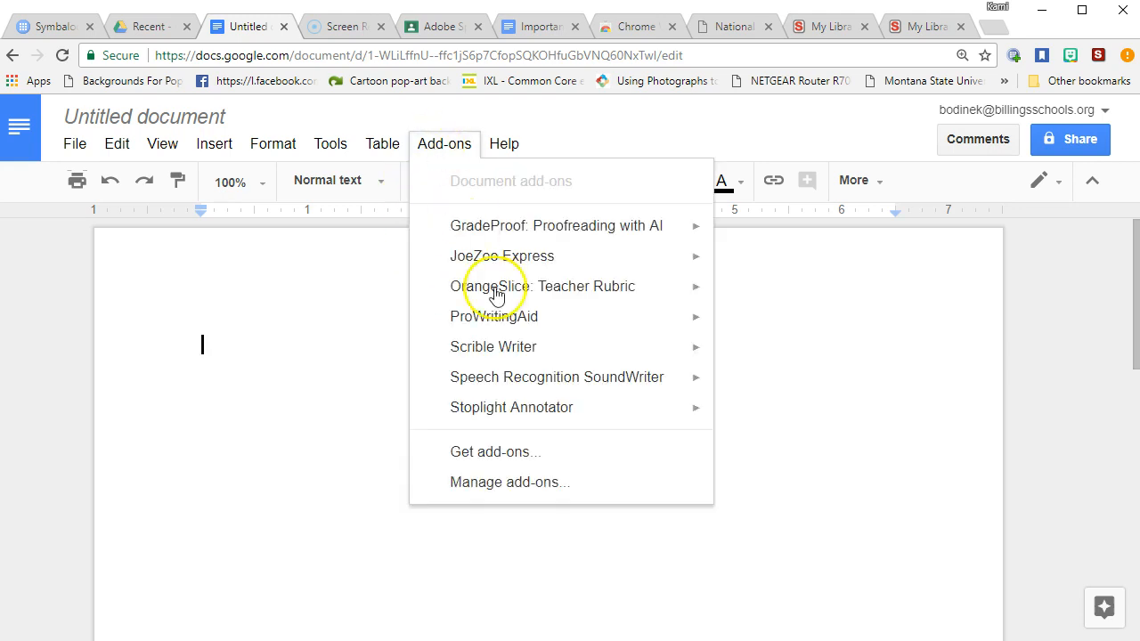
pyautogui.moveTo(514, 349)
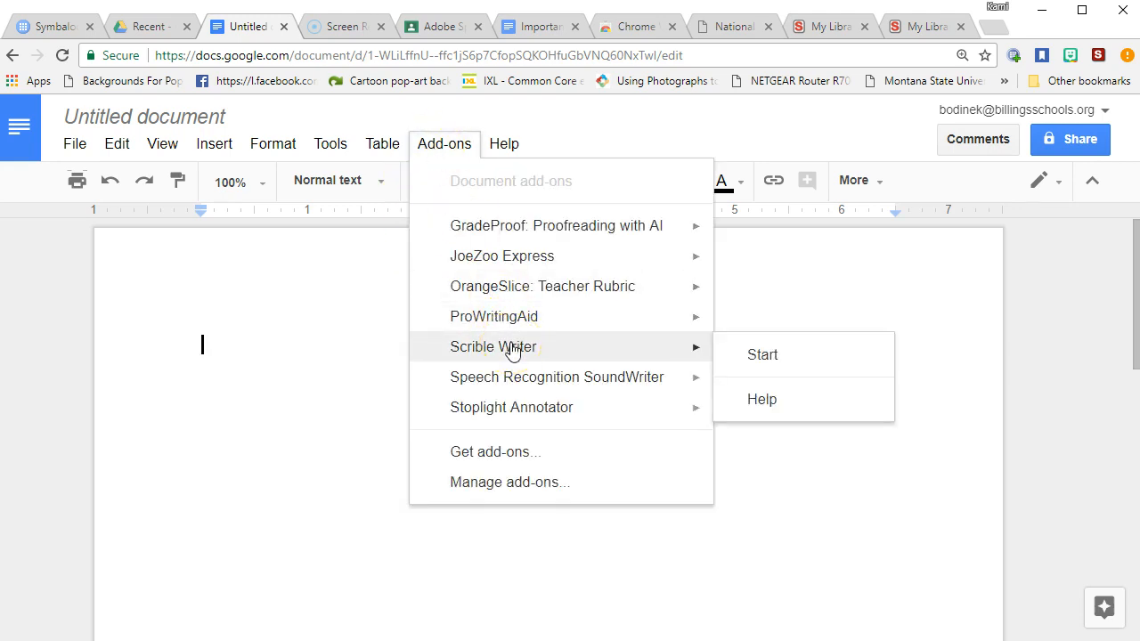
pyautogui.click(510, 359)
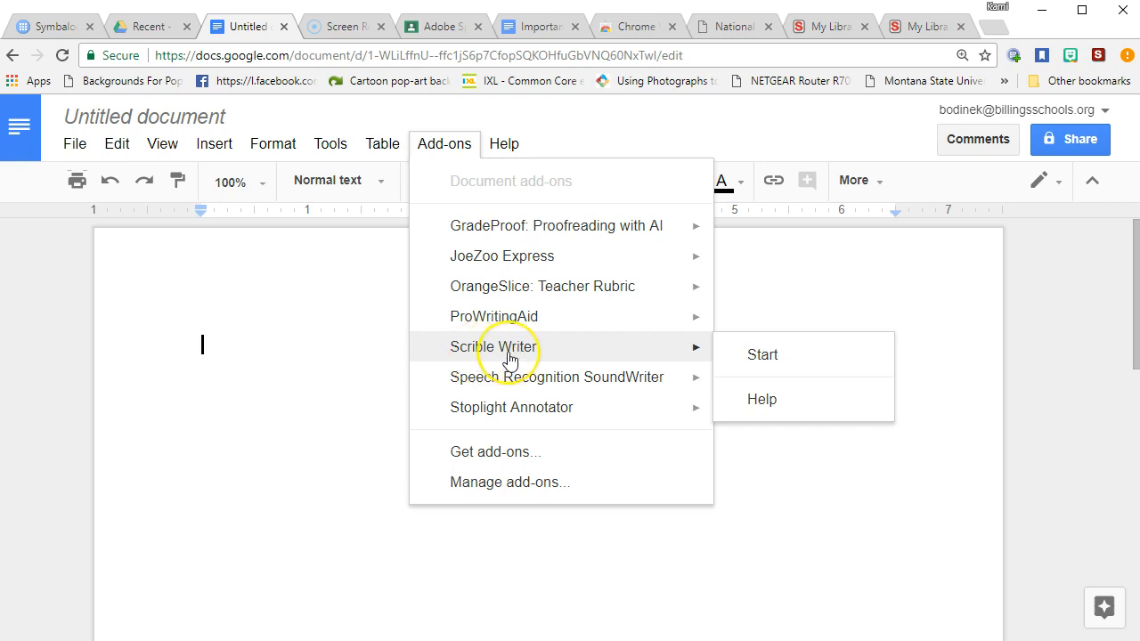
pyautogui.click(485, 454)
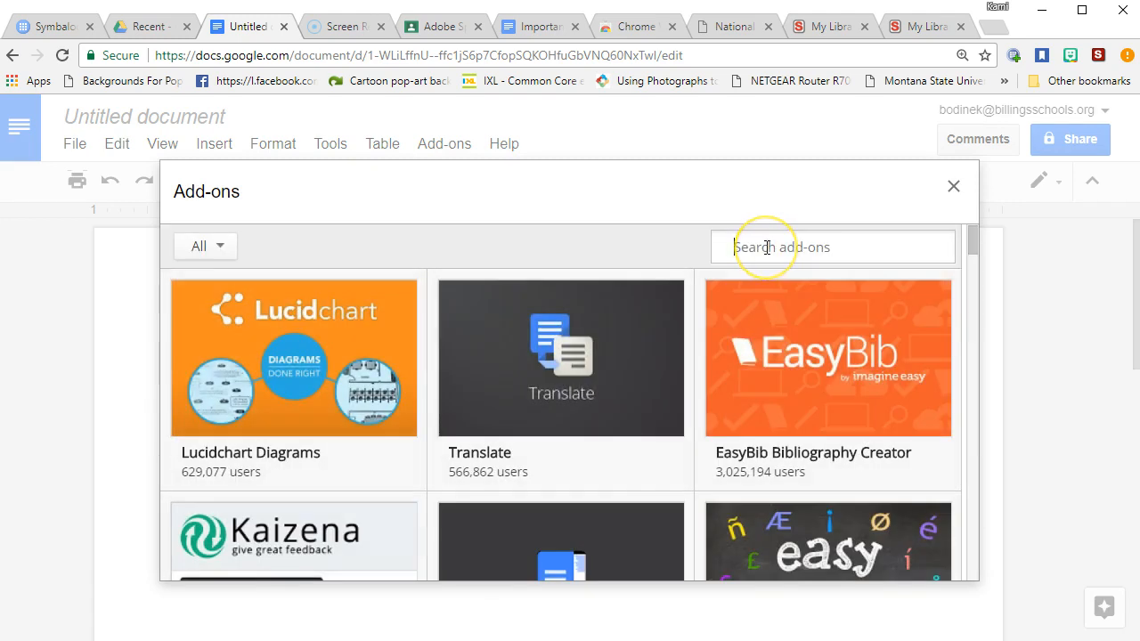
# Search the add-ons store for 'scrible', confirm Scrible Writer shows as installed, and close it
pyautogui.write('scrible')
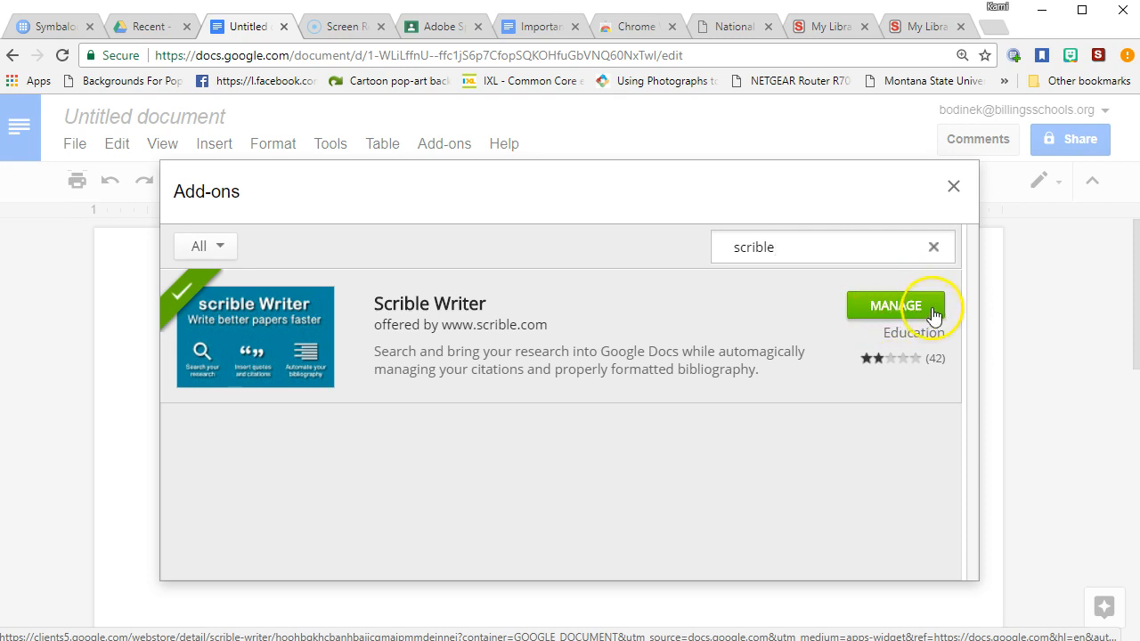
pyautogui.click(953, 186)
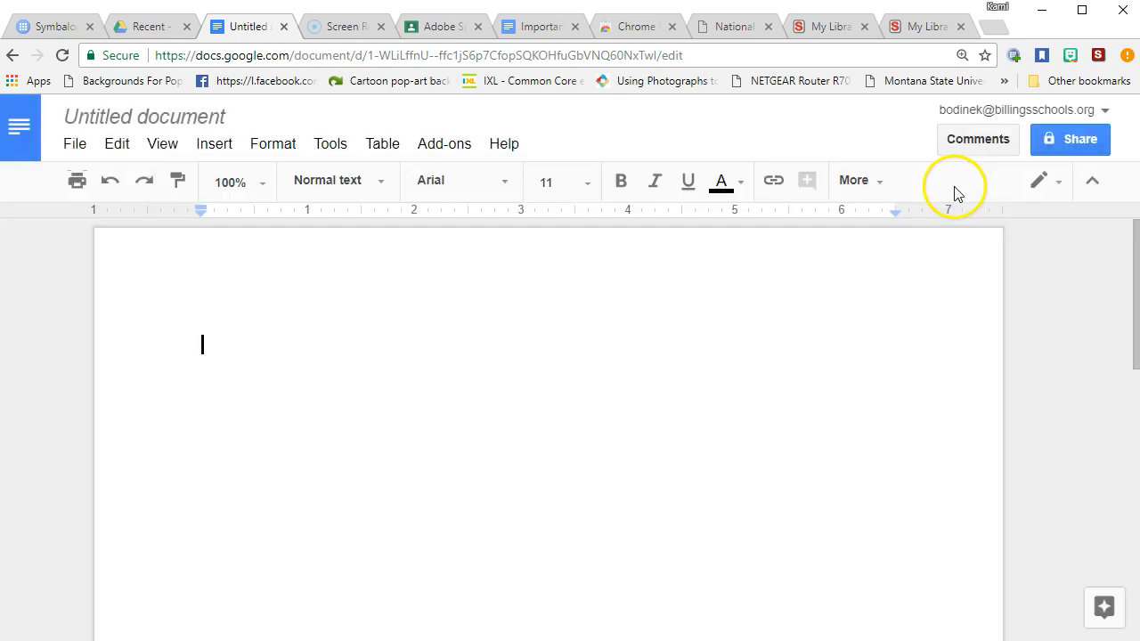
# Start Scrible Writer so its My Library sidebar loads beside the document in MLA style
pyautogui.click(444, 143)
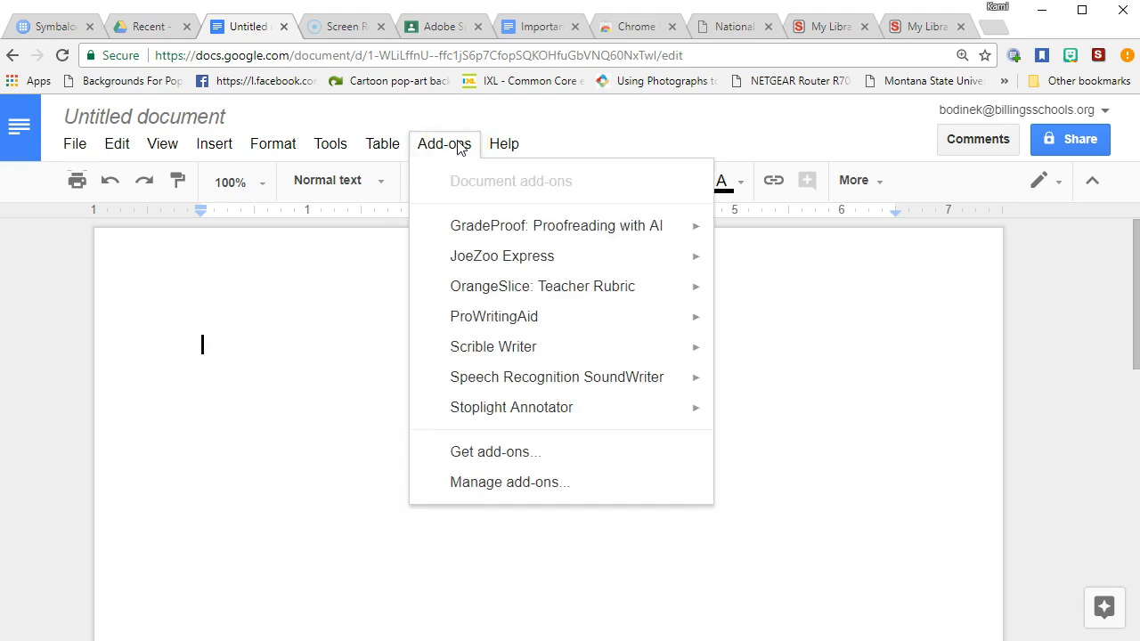
pyautogui.moveTo(526, 347)
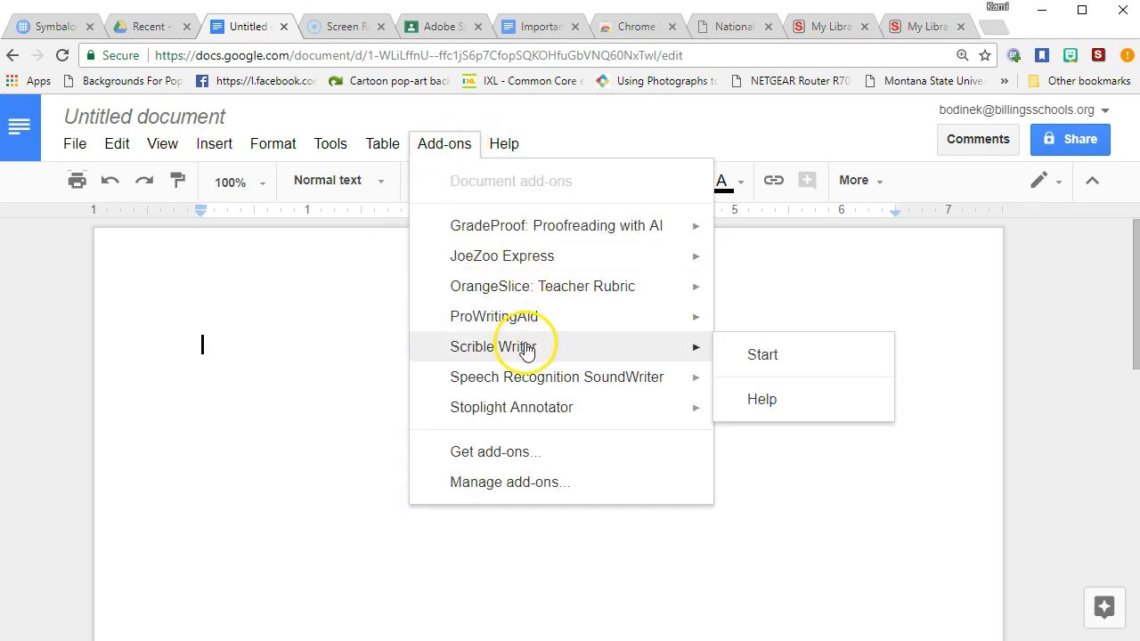
pyautogui.click(784, 368)
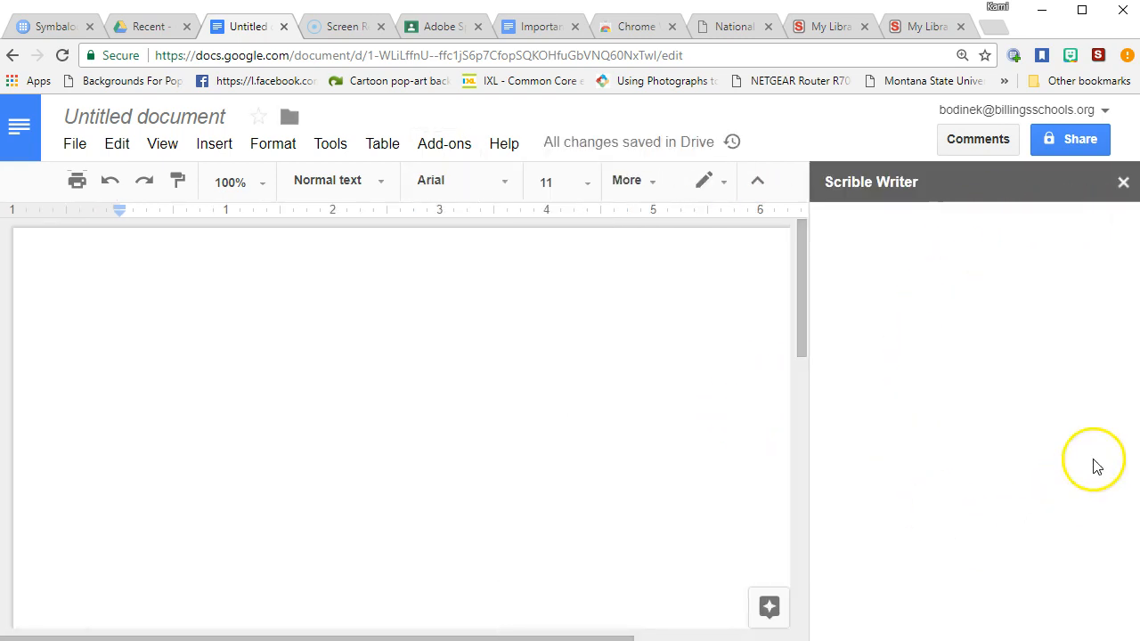
pyautogui.click(1083, 385)
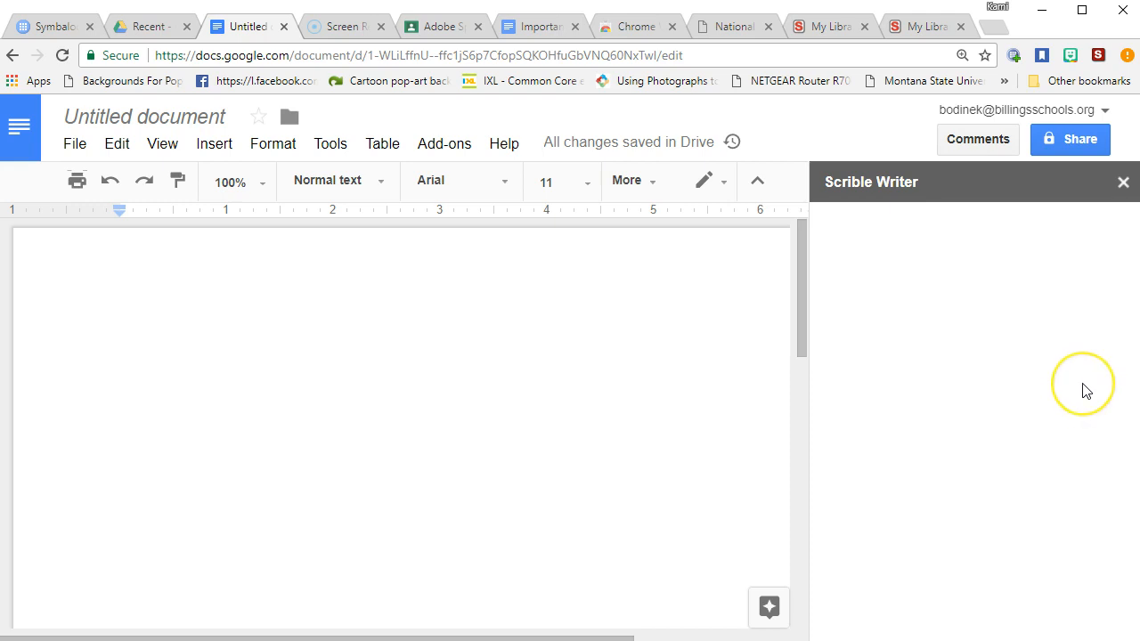
pyautogui.click(929, 367)
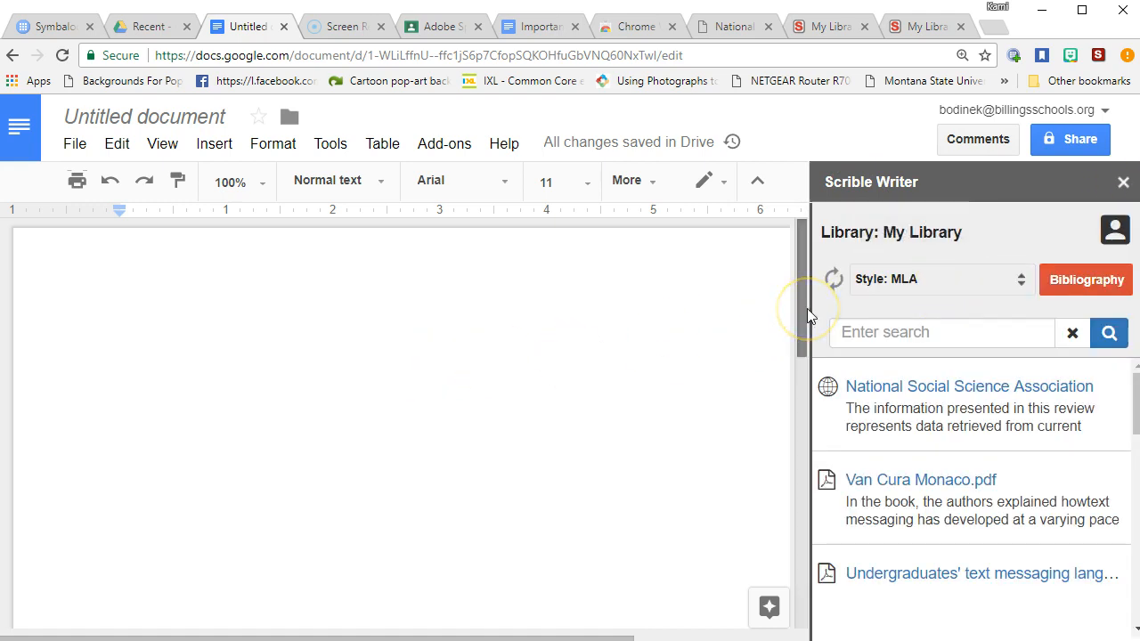
pyautogui.moveTo(814, 365)
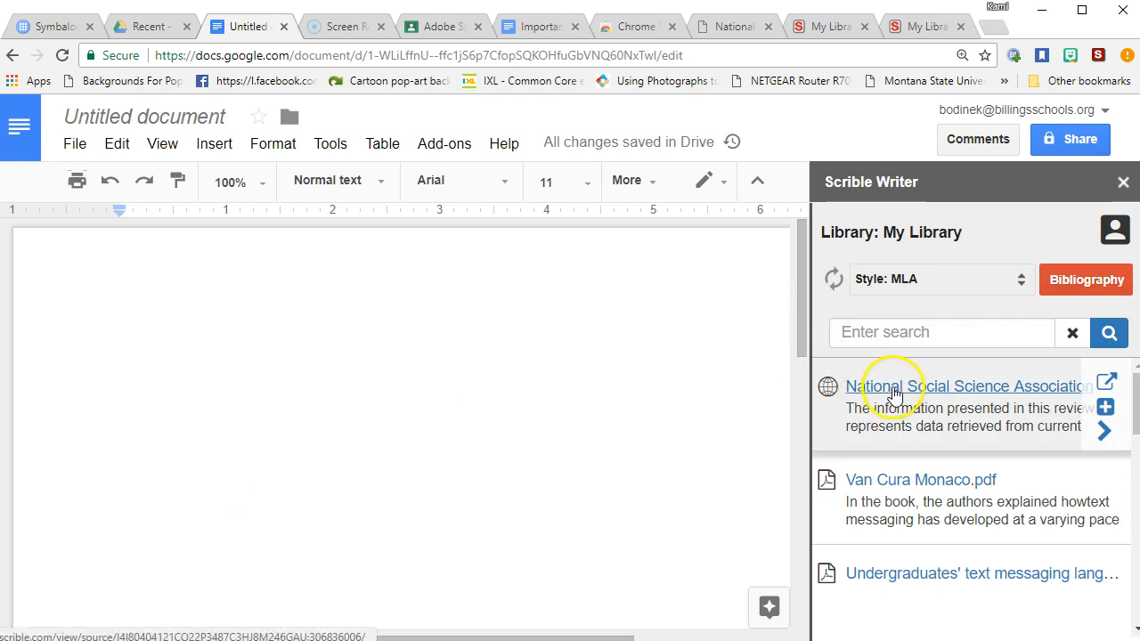
pyautogui.scroll(-5, 986, 468)
pyautogui.scroll(-5, 989, 471)
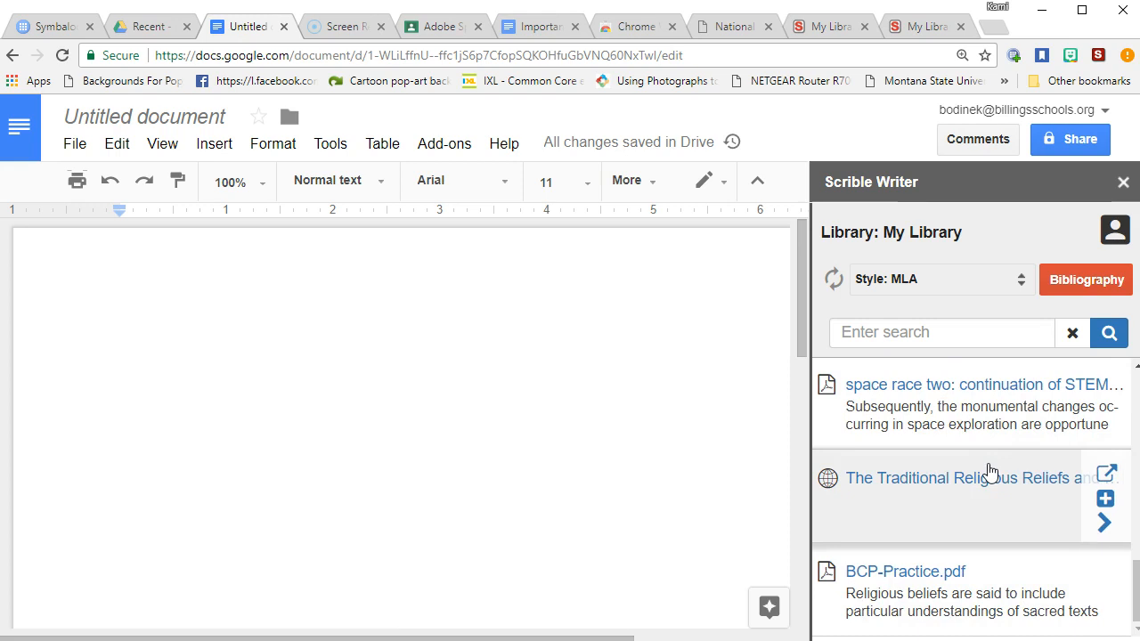
pyautogui.scroll(10, 991, 469)
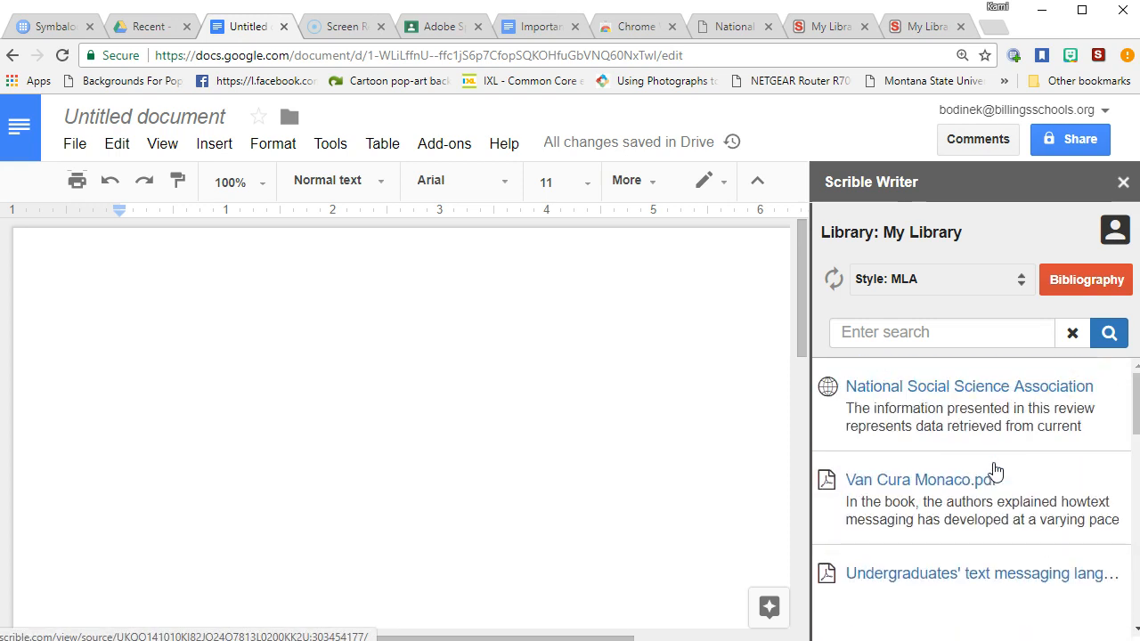
pyautogui.click(923, 332)
pyautogui.moveTo(949, 398)
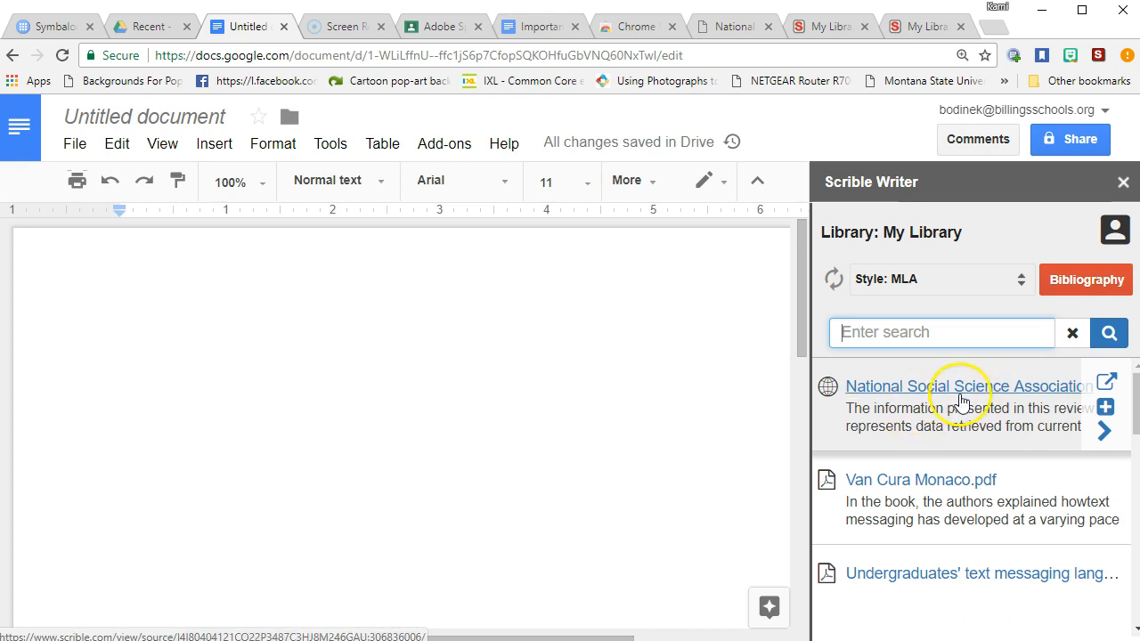
# View the National Social Science Association source page, then return to the Untitled document
pyautogui.click(1105, 385)
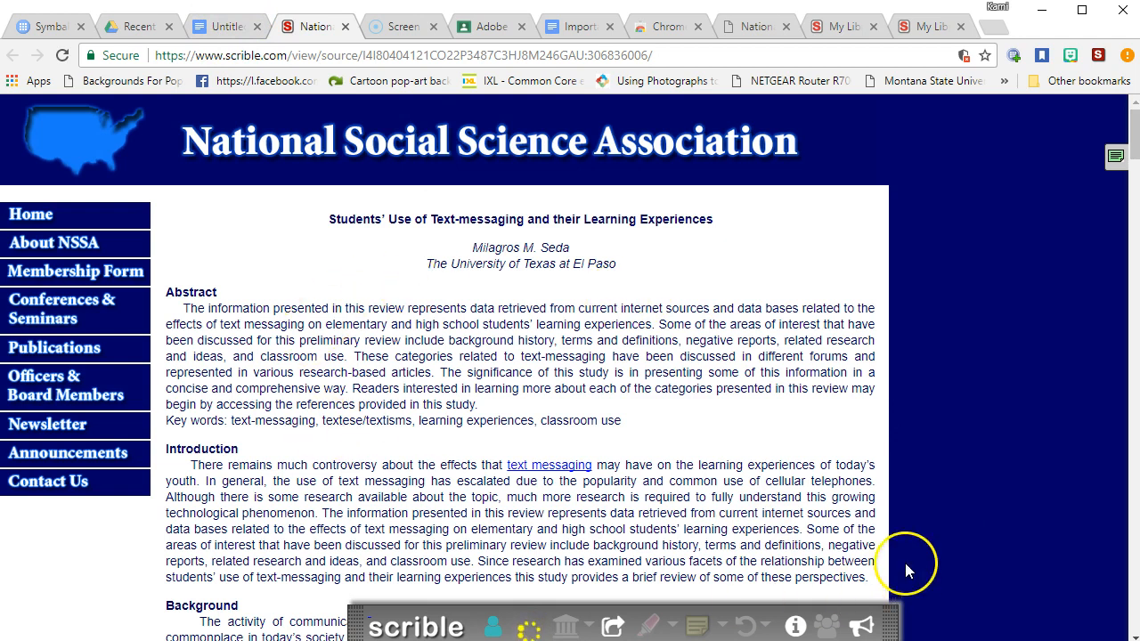
pyautogui.click(214, 32)
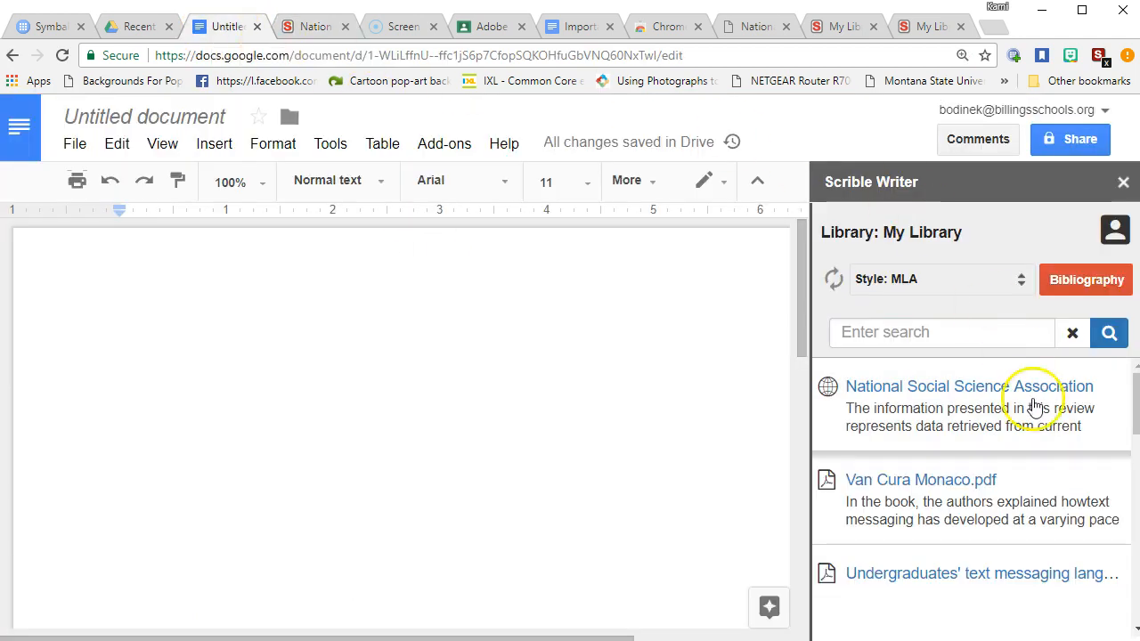
pyautogui.moveTo(1033, 448)
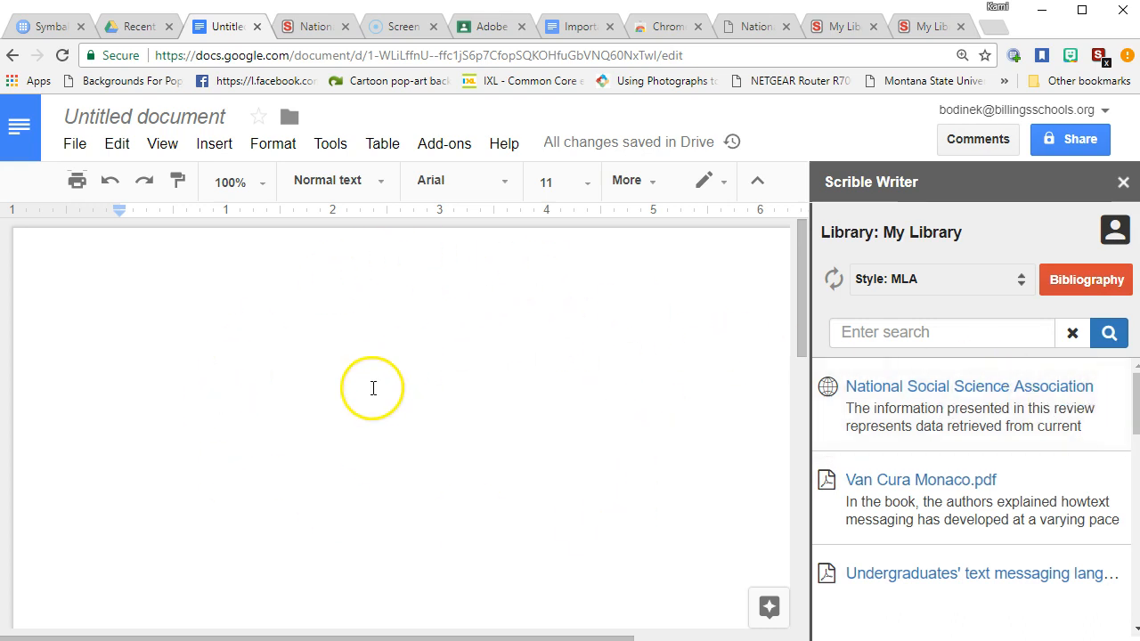
pyautogui.scroll(-5, 373, 388)
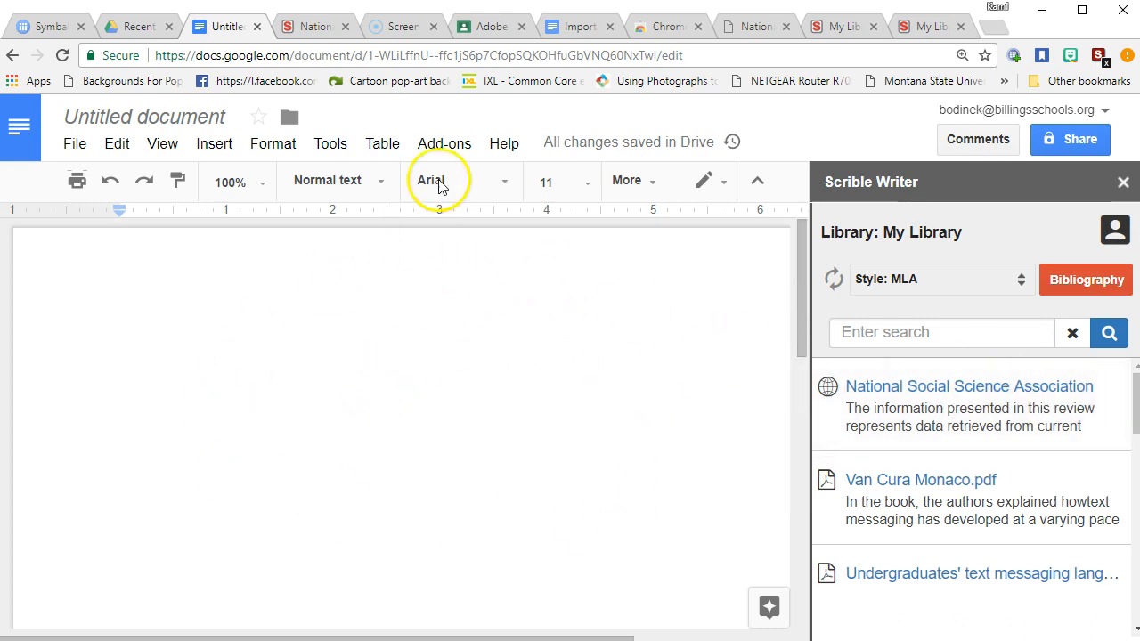
pyautogui.click(304, 25)
pyautogui.click(229, 26)
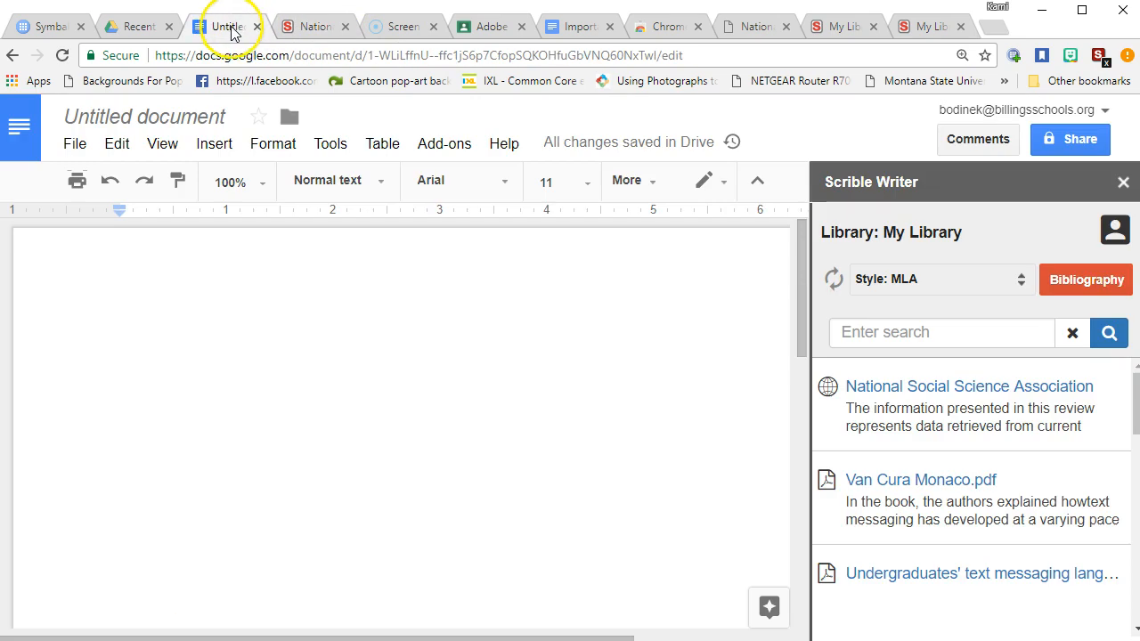
# Open the National Social Science Association source's annotations in the Scrible sidebar
pyautogui.moveTo(985, 498)
pyautogui.moveTo(1043, 427)
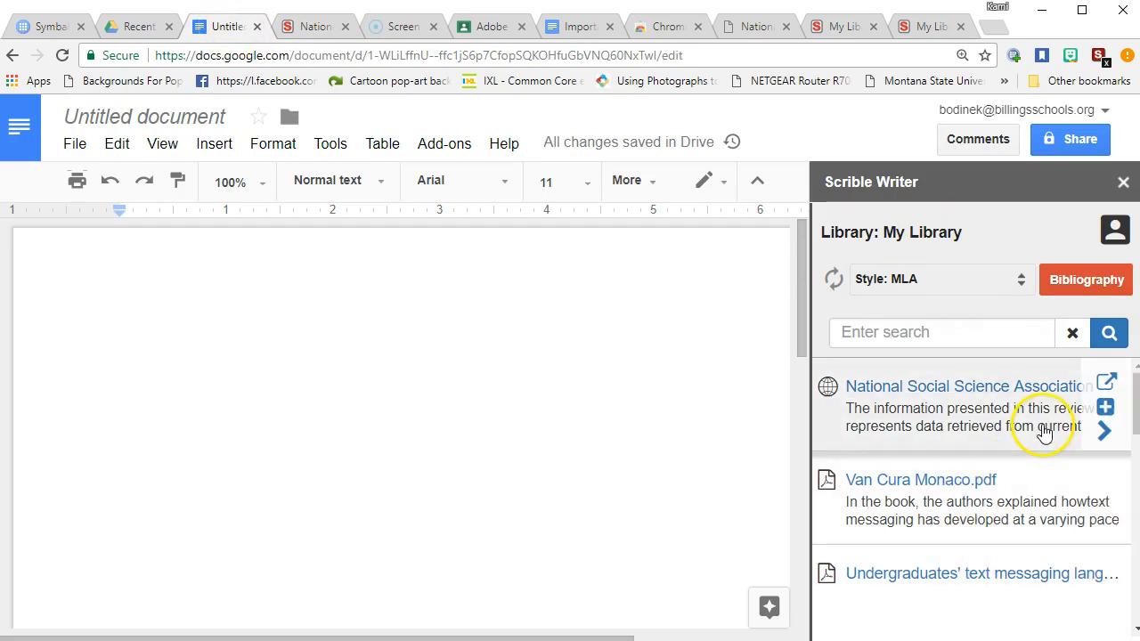
pyautogui.click(1109, 436)
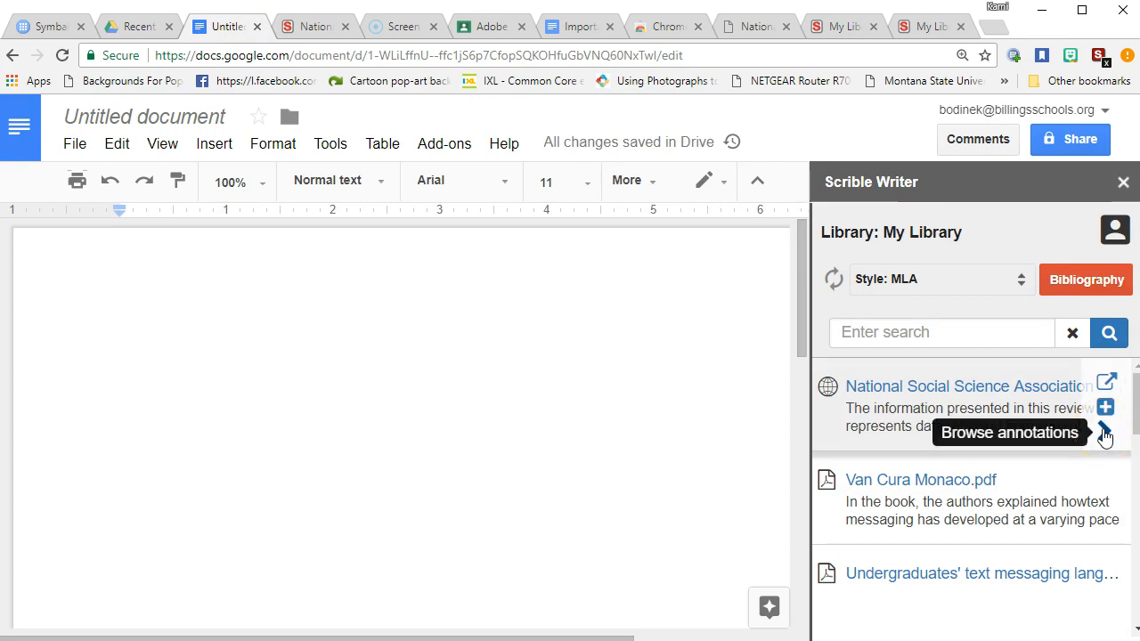
pyautogui.click(1105, 437)
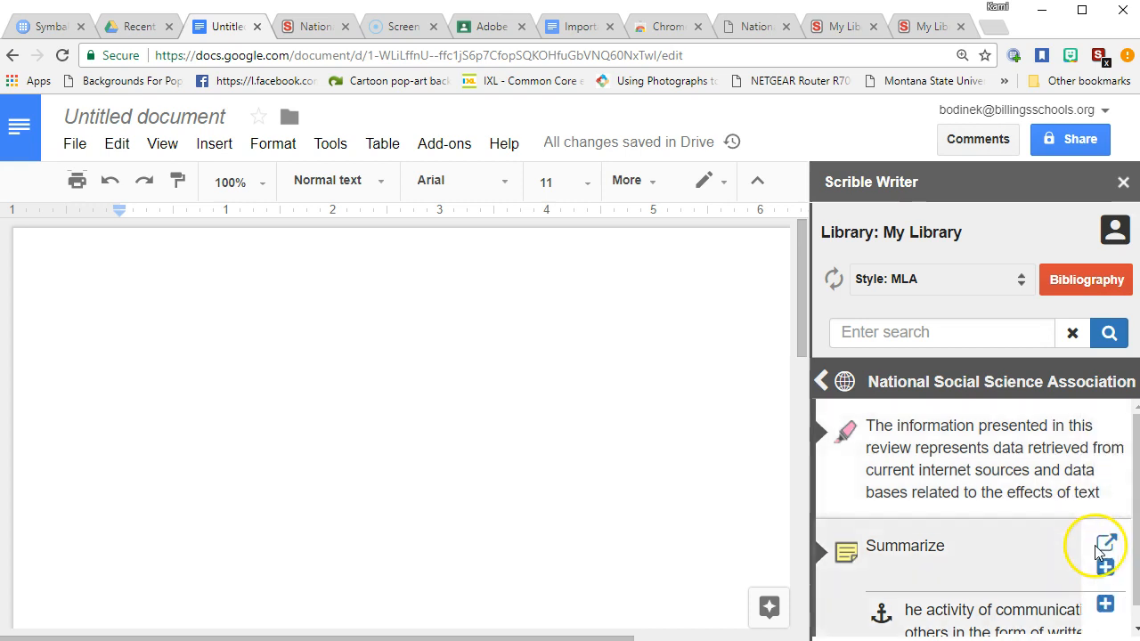
pyautogui.scroll(-1, 976, 543)
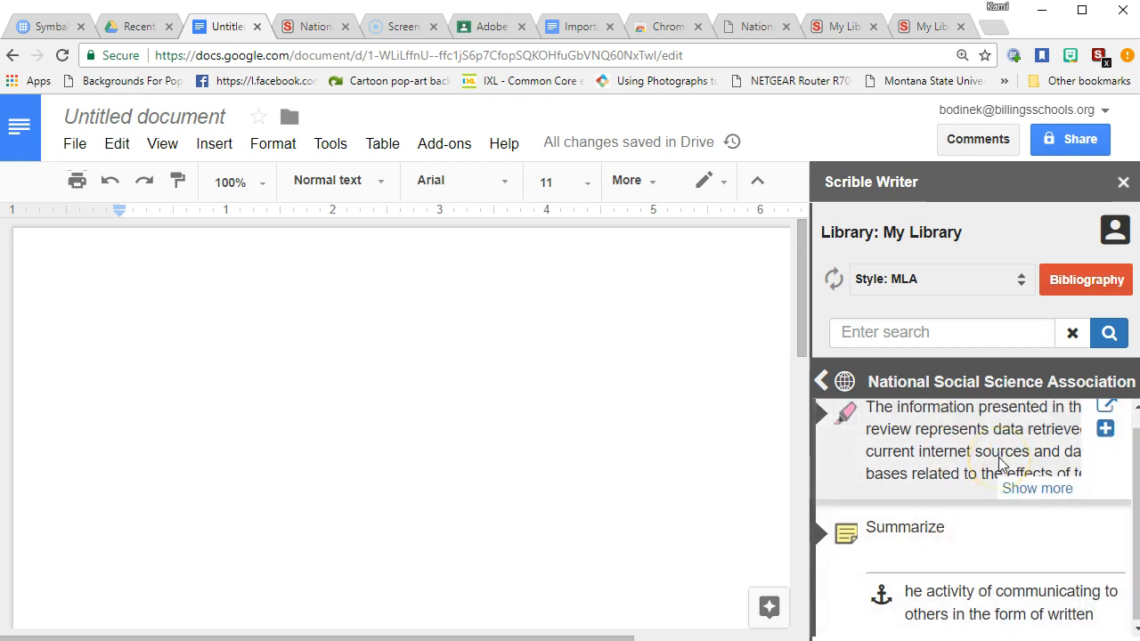
pyautogui.scroll(1, 970, 463)
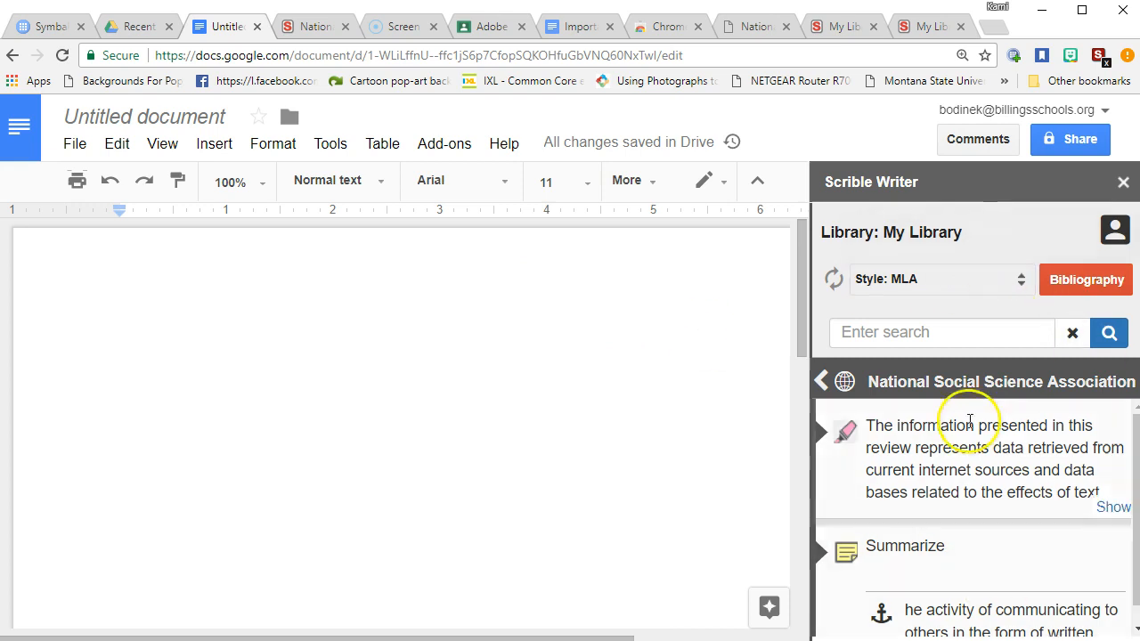
# Expand the first annotation card to its full quote text, then click into the empty document
pyautogui.moveTo(1064, 464)
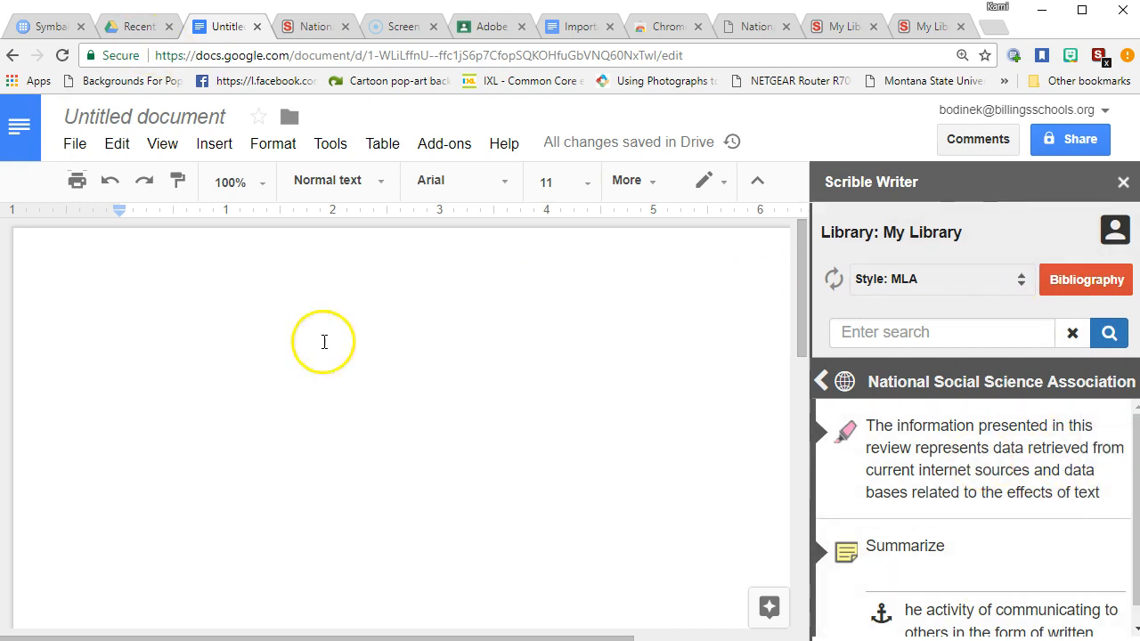
pyautogui.moveTo(1001, 399)
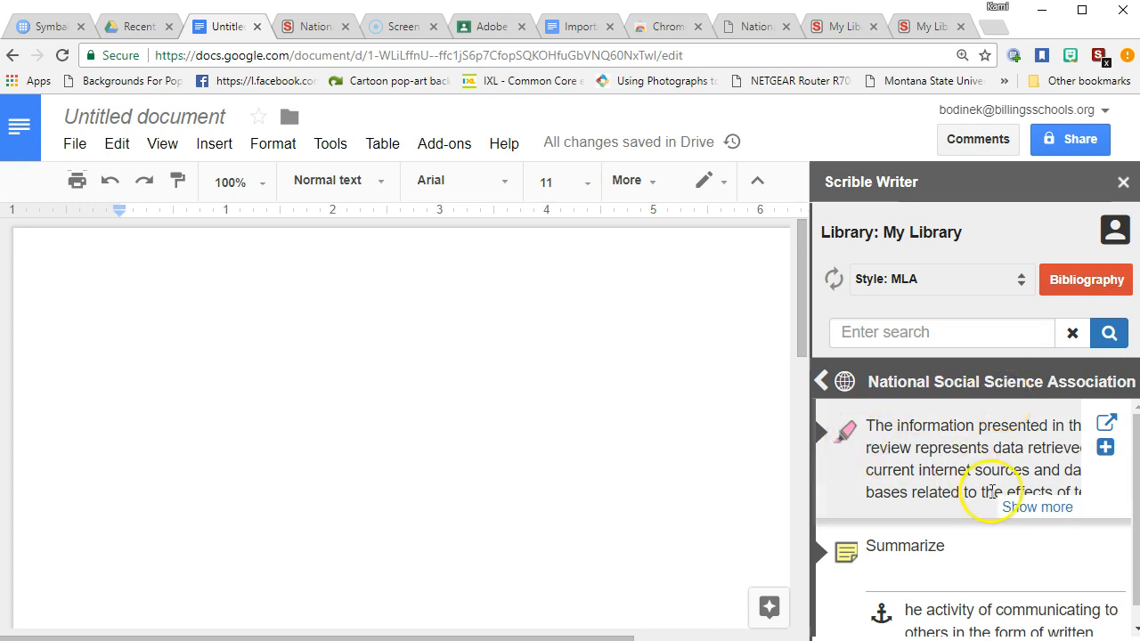
pyautogui.click(1033, 506)
pyautogui.click(1043, 522)
pyautogui.click(1033, 506)
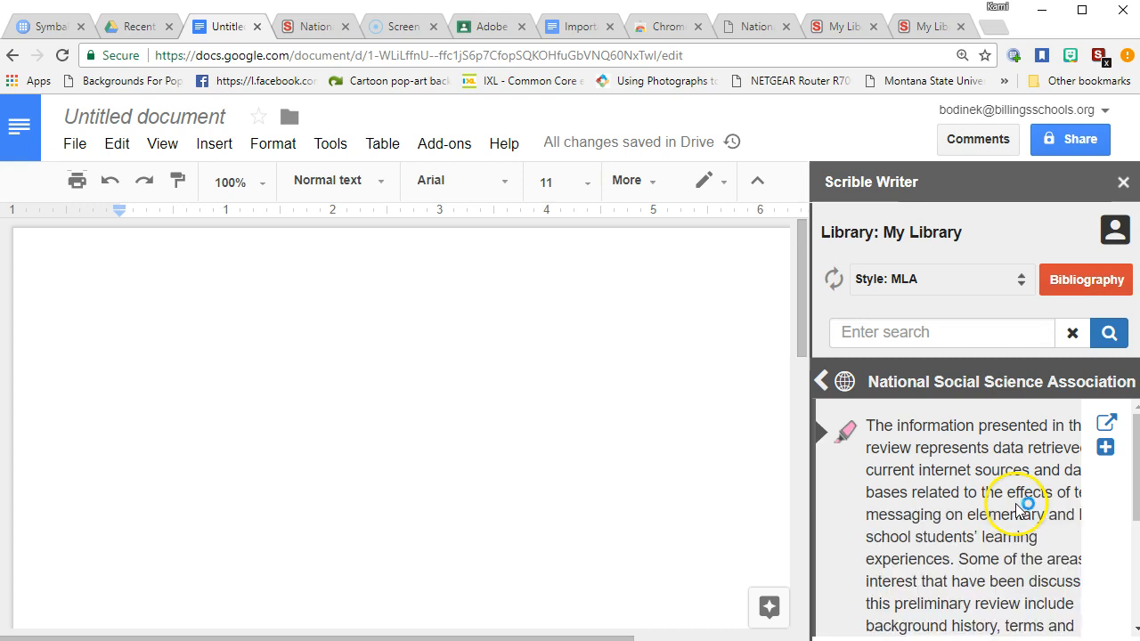
pyautogui.scroll(-3, 1013, 499)
pyautogui.scroll(2, 1029, 496)
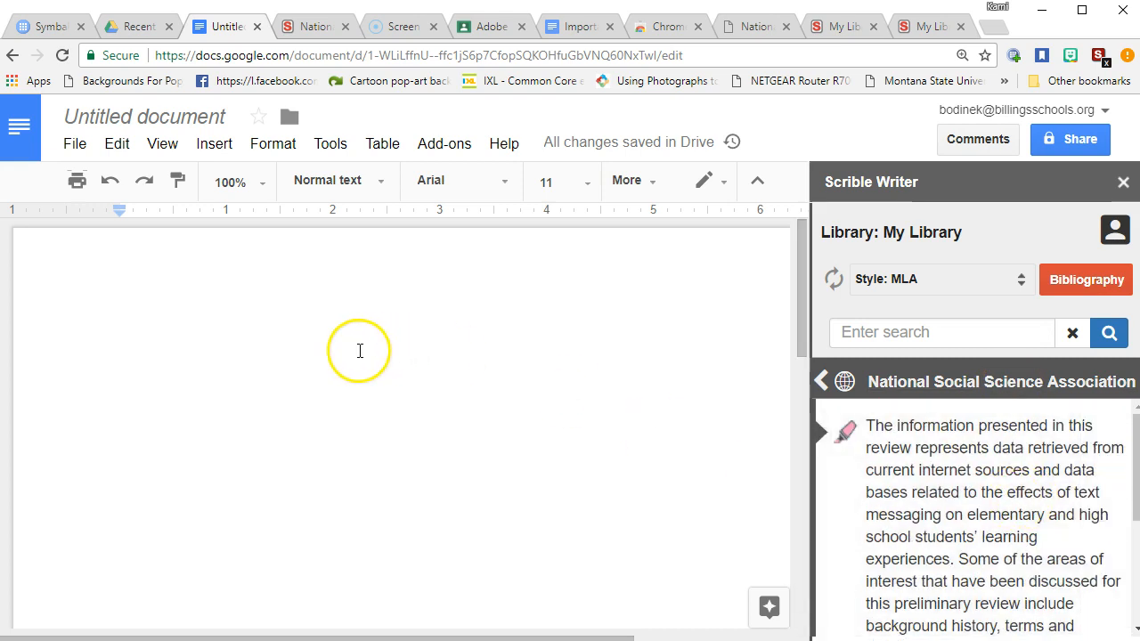
pyautogui.click(360, 351)
# Type an opening sentence and insert the National Social Science Association quote after it
pyautogui.write("I'")
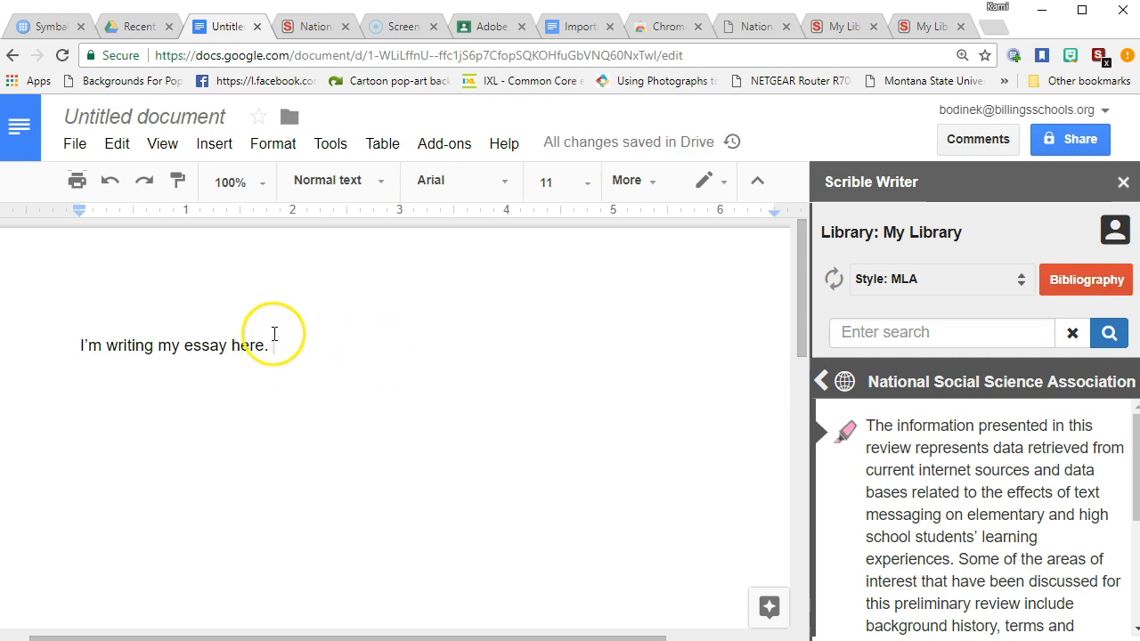
pyautogui.moveTo(1063, 529)
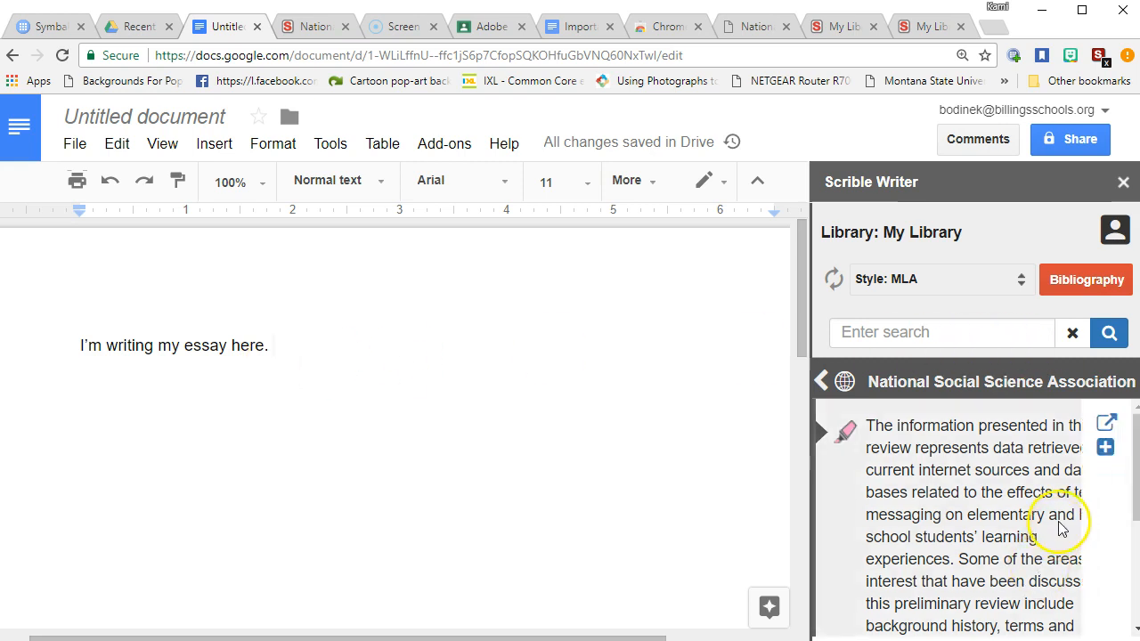
pyautogui.click(1104, 447)
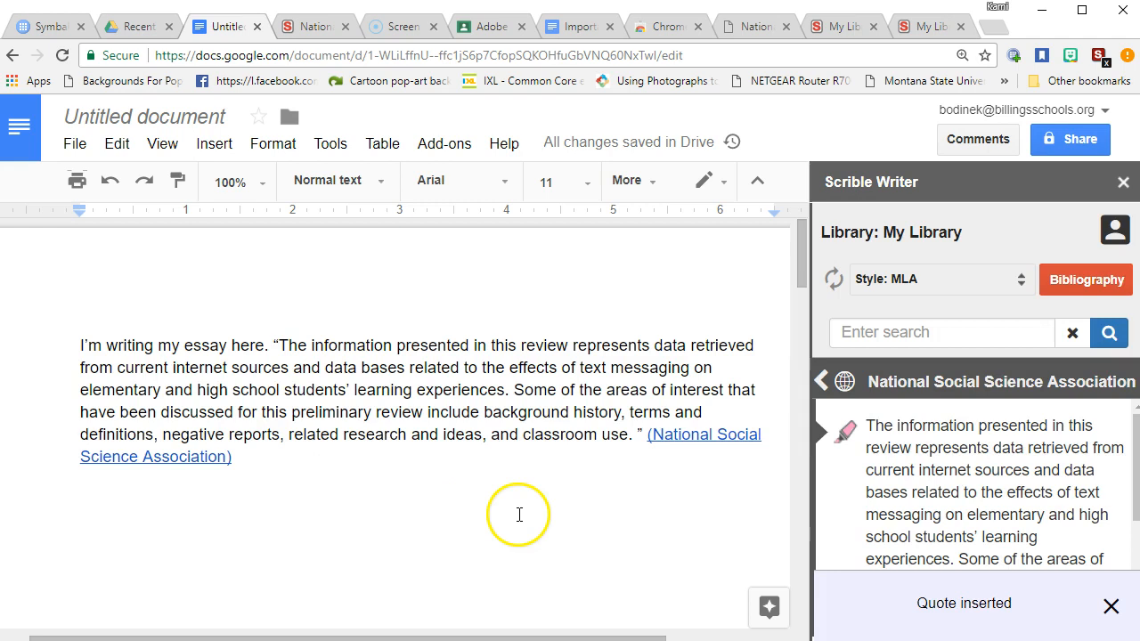
# Move the quote's closing period to after the (National Social Science Association) citation
pyautogui.click(643, 438)
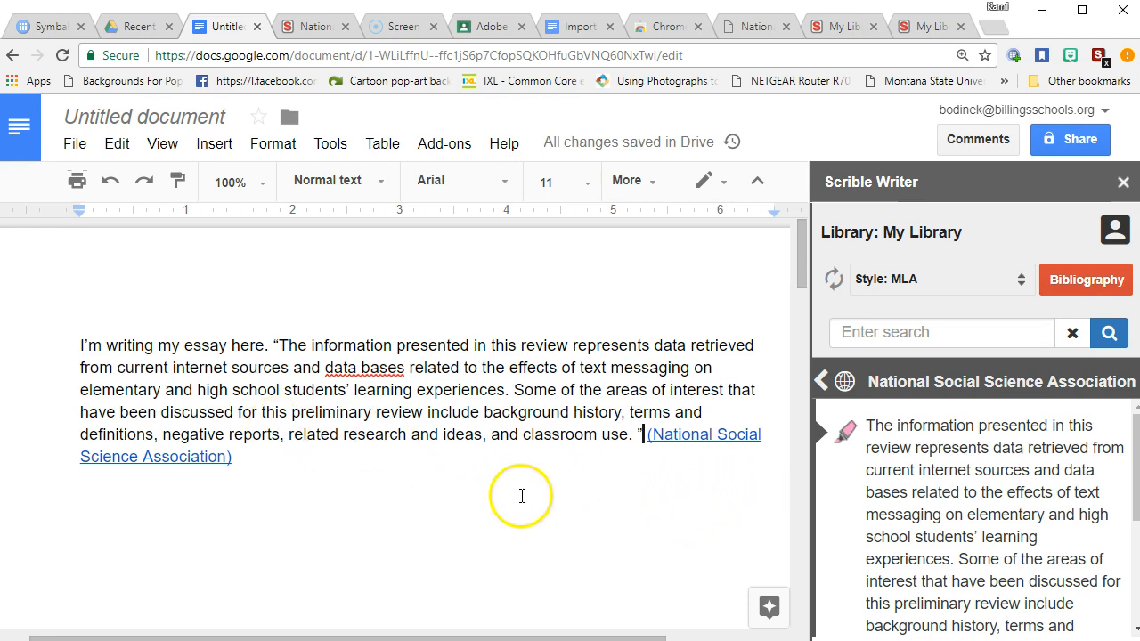
pyautogui.click(630, 440)
pyautogui.press('BackSpace')
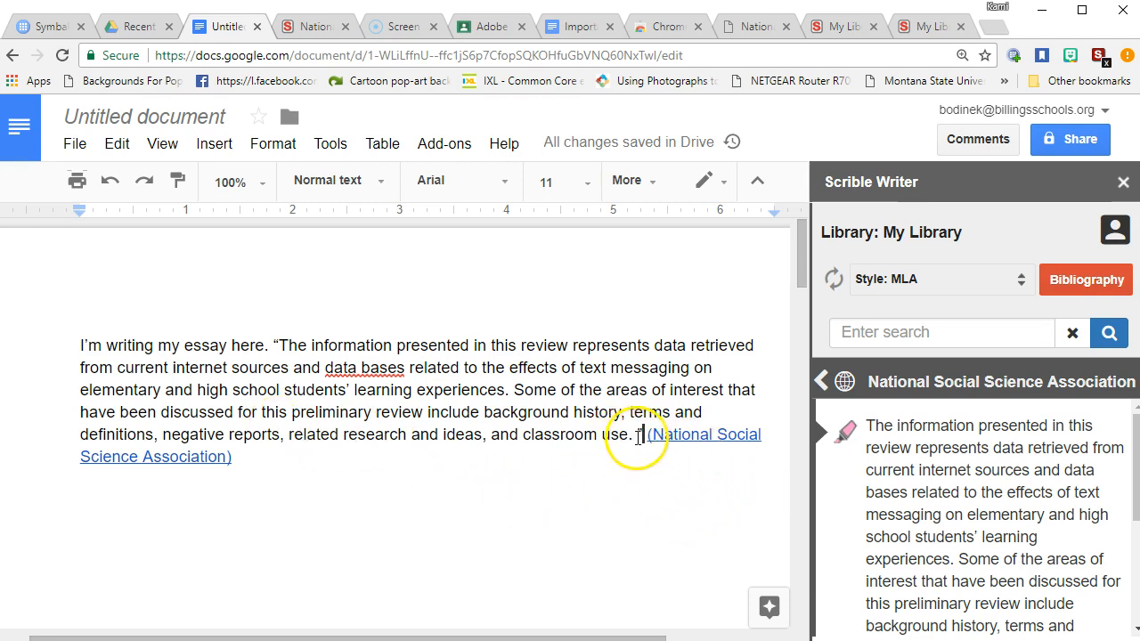
pyautogui.write('.')
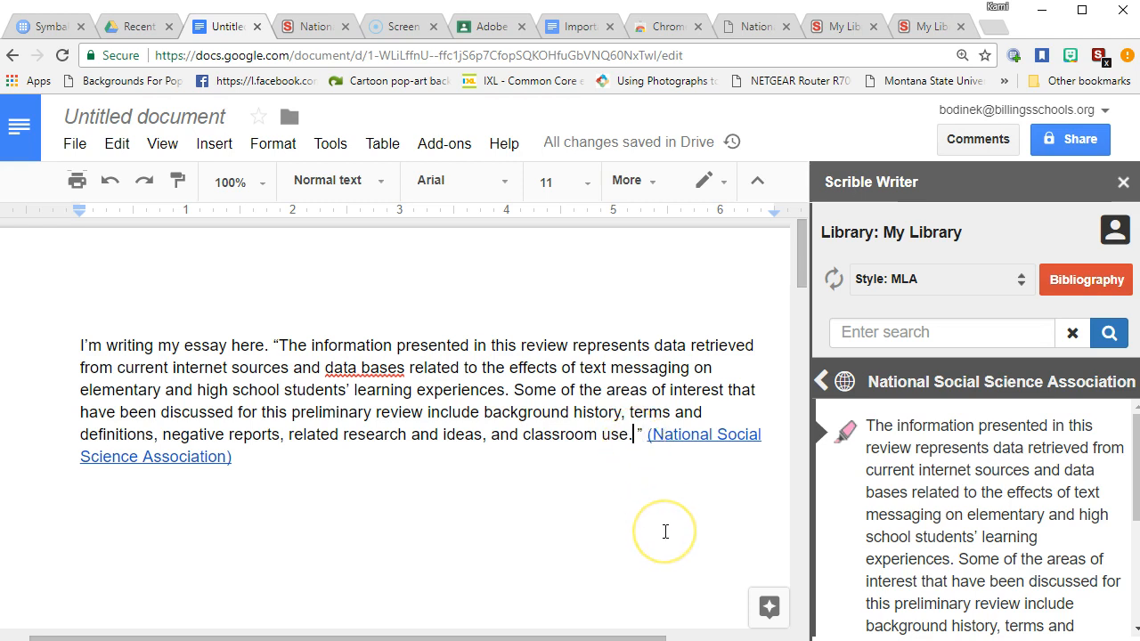
pyautogui.press('BackSpace')
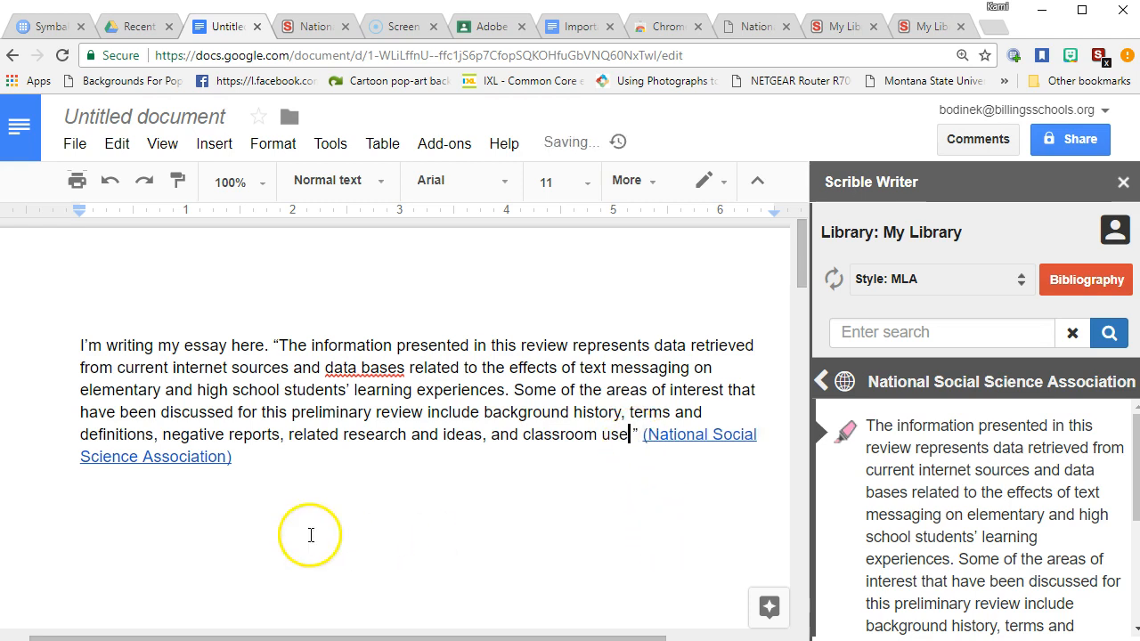
pyautogui.click(233, 458)
pyautogui.write('.')
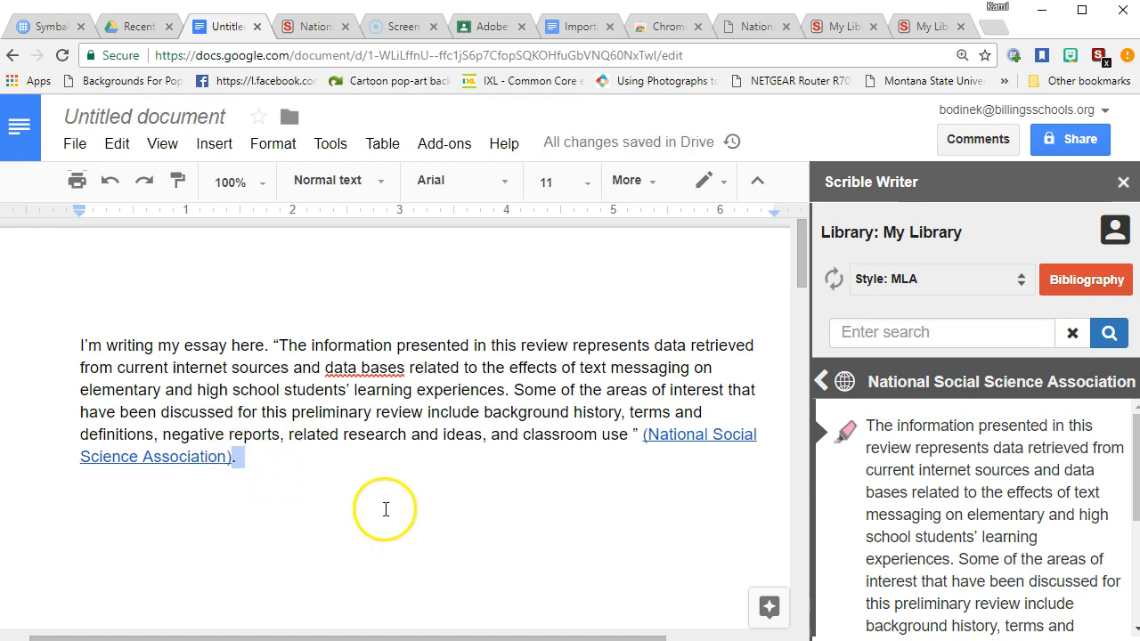
pyautogui.click(399, 501)
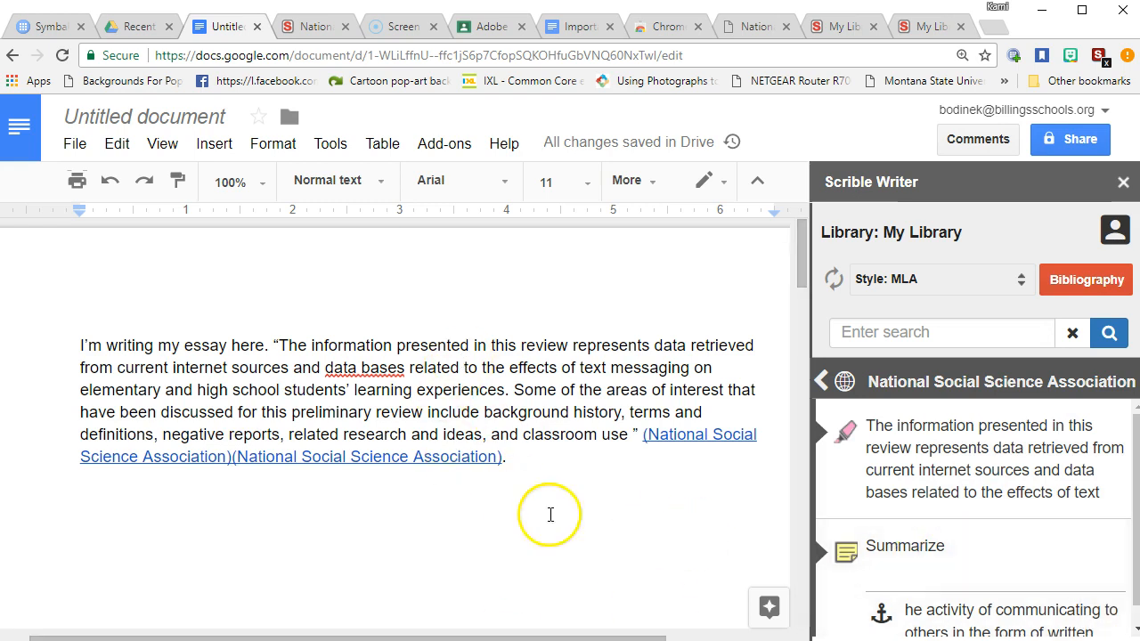
# Expand the Summarize card about written text messaging and insert its quote into the essay
pyautogui.moveTo(954, 455)
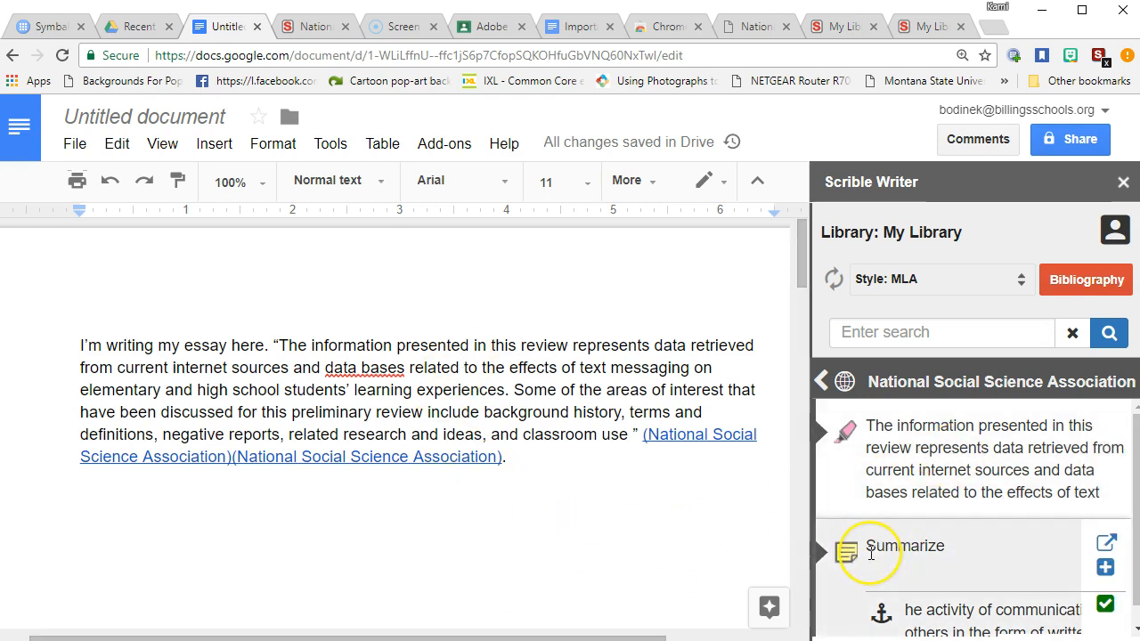
pyautogui.scroll(-1, 870, 545)
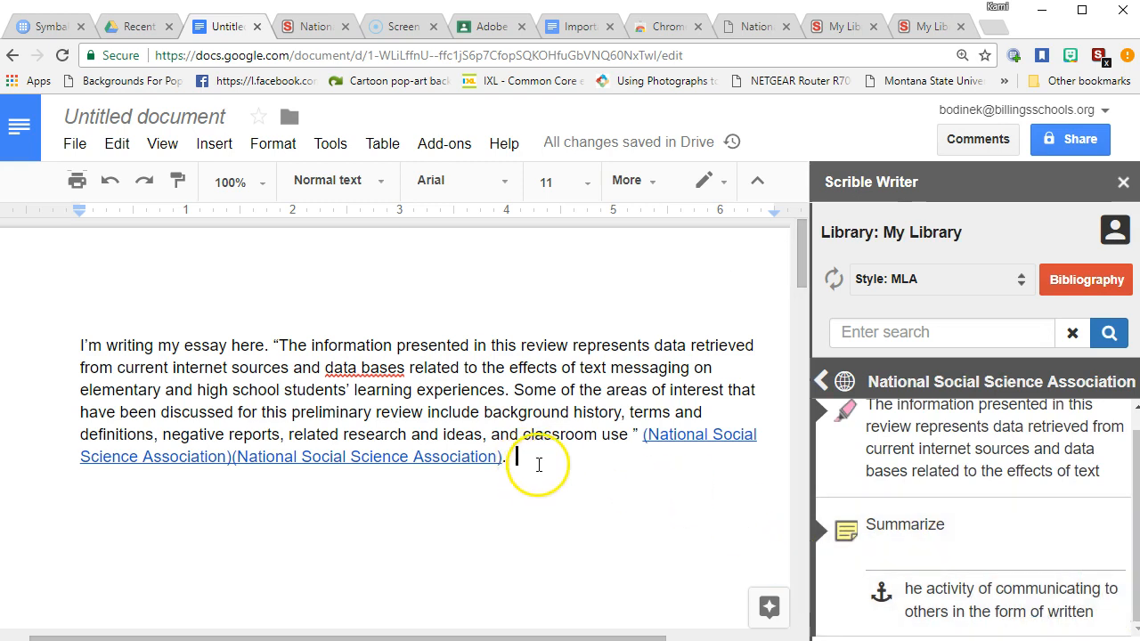
pyautogui.moveTo(895, 517)
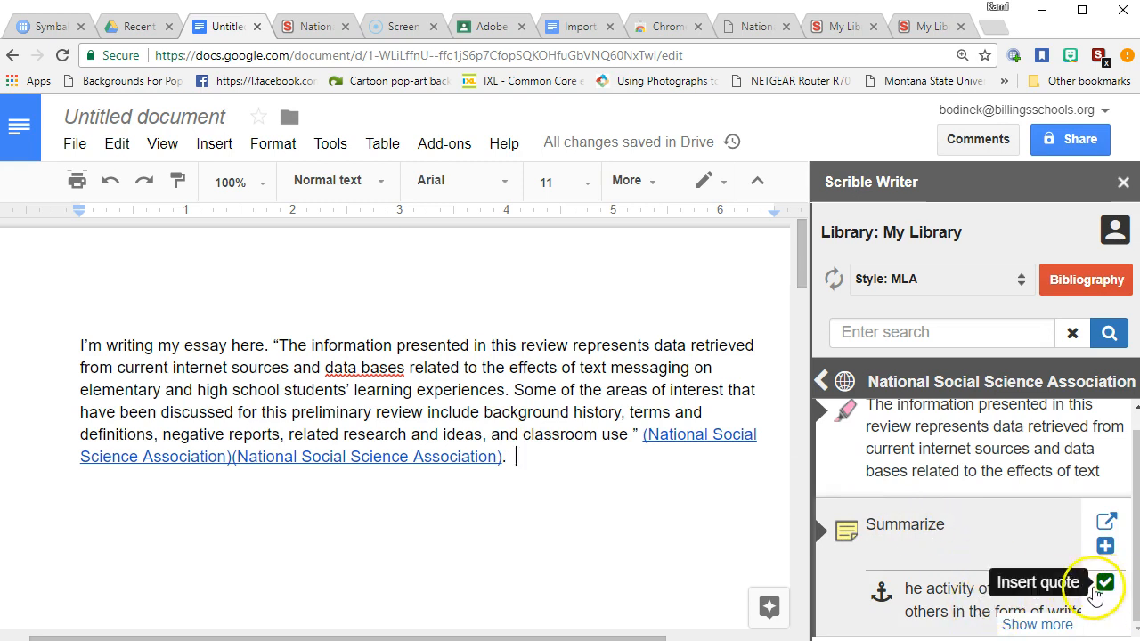
pyautogui.click(1030, 625)
pyautogui.scroll(-5, 1095, 511)
pyautogui.scroll(4, 986, 496)
pyautogui.scroll(3, 996, 512)
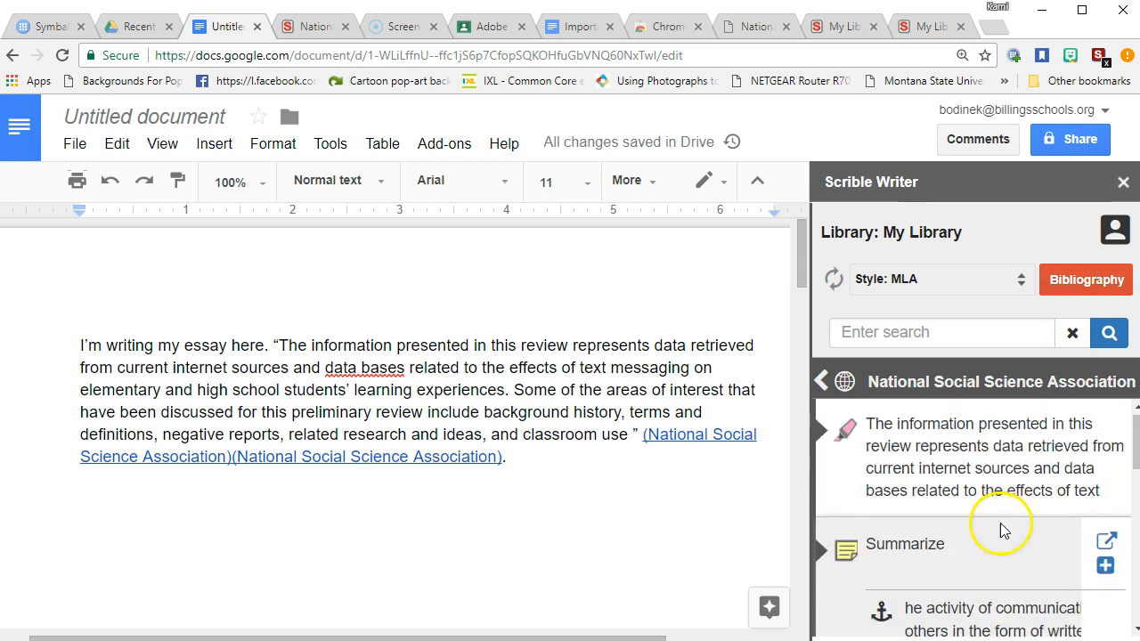
pyautogui.scroll(-4, 967, 565)
pyautogui.scroll(-5, 947, 540)
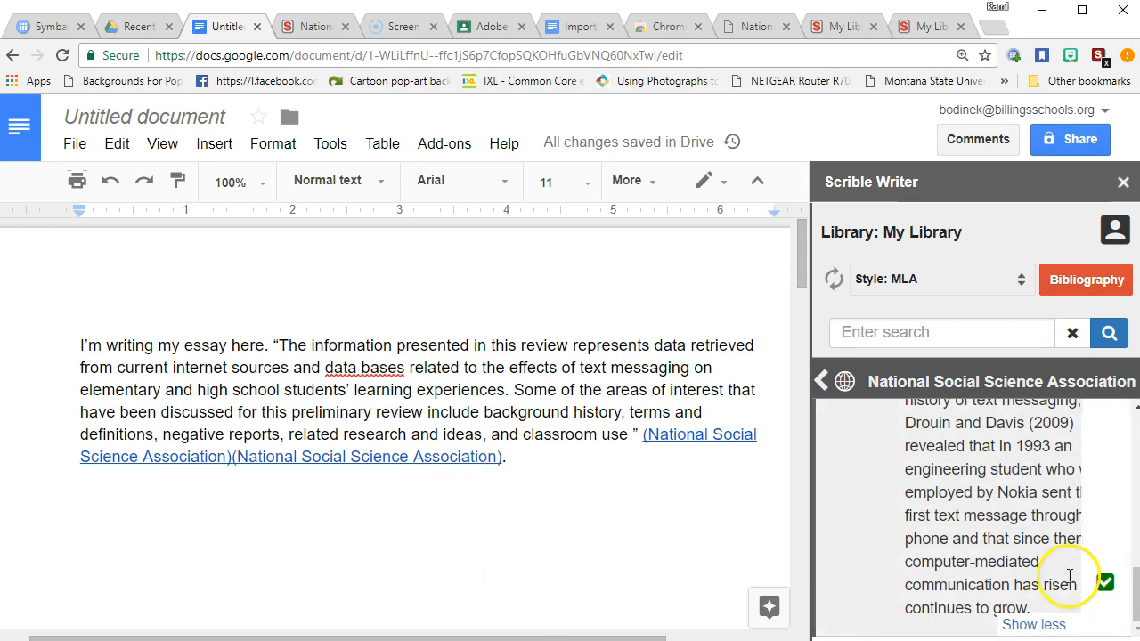
pyautogui.scroll(4, 1006, 582)
pyautogui.click(1011, 585)
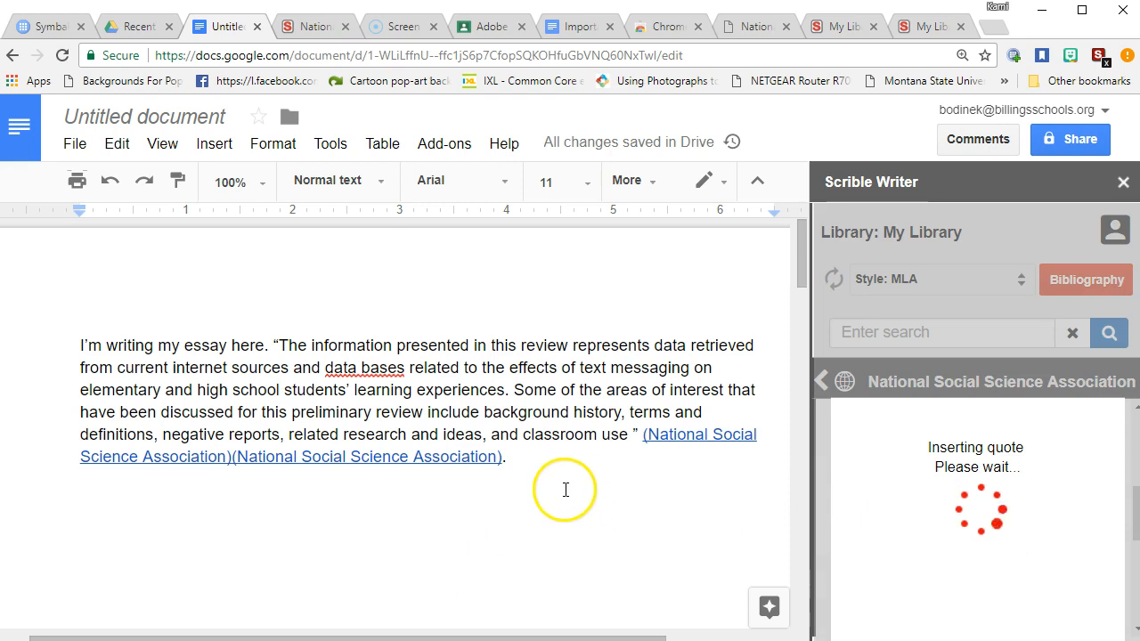
# Select the inserted 1993 text-message quote through its citation and delete it
pyautogui.scroll(5, 563, 489)
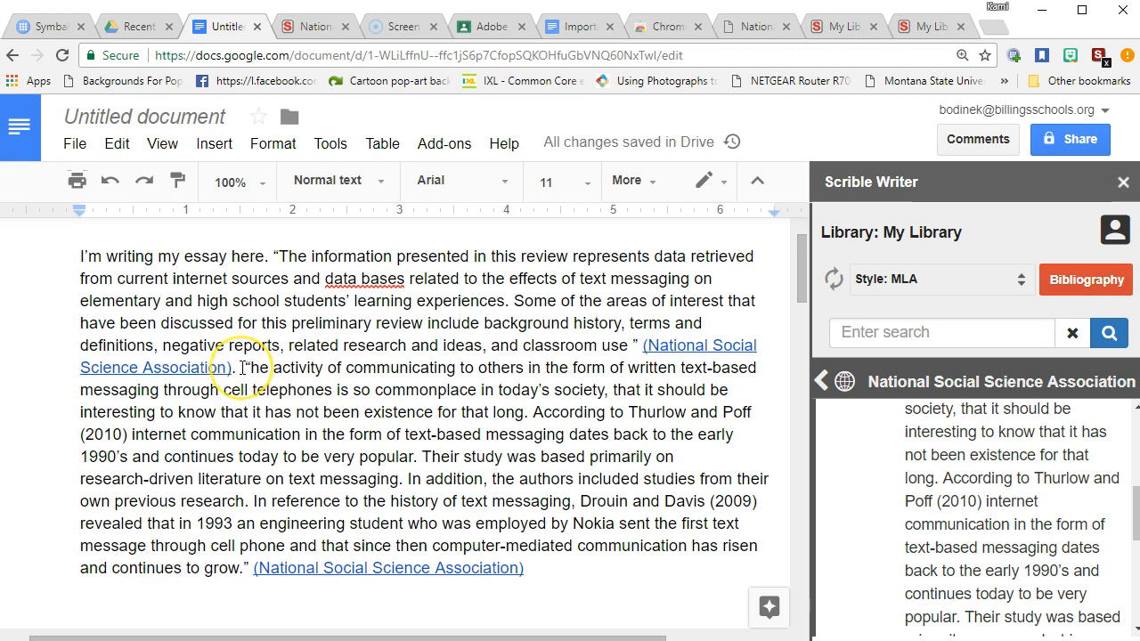
pyautogui.scroll(-10, 334, 427)
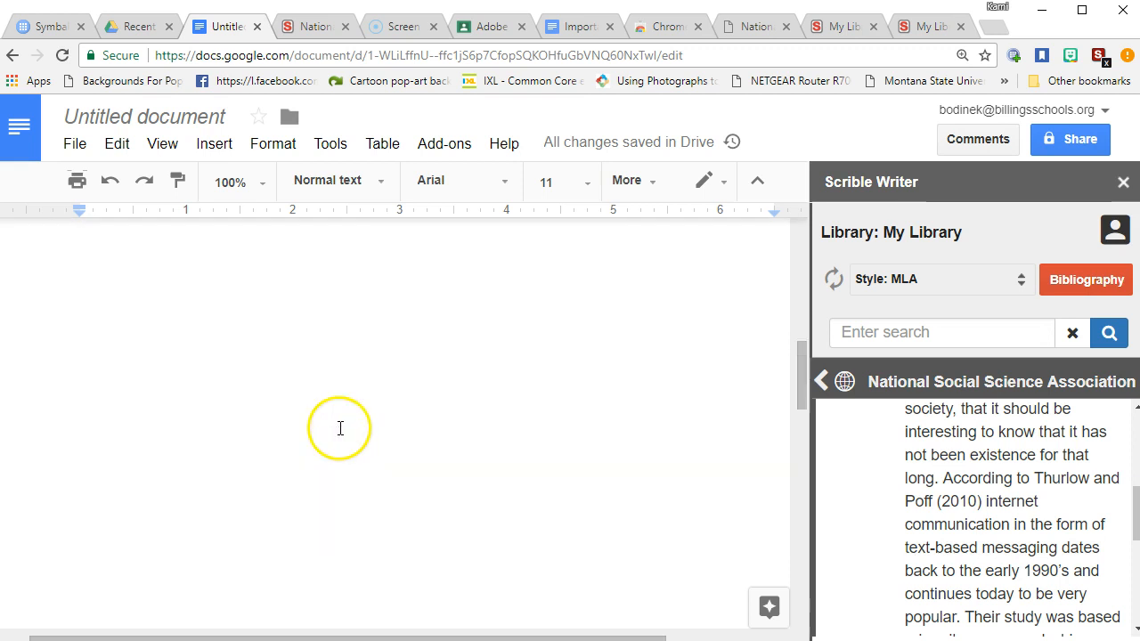
pyautogui.scroll(4, 348, 426)
pyautogui.scroll(5, 350, 425)
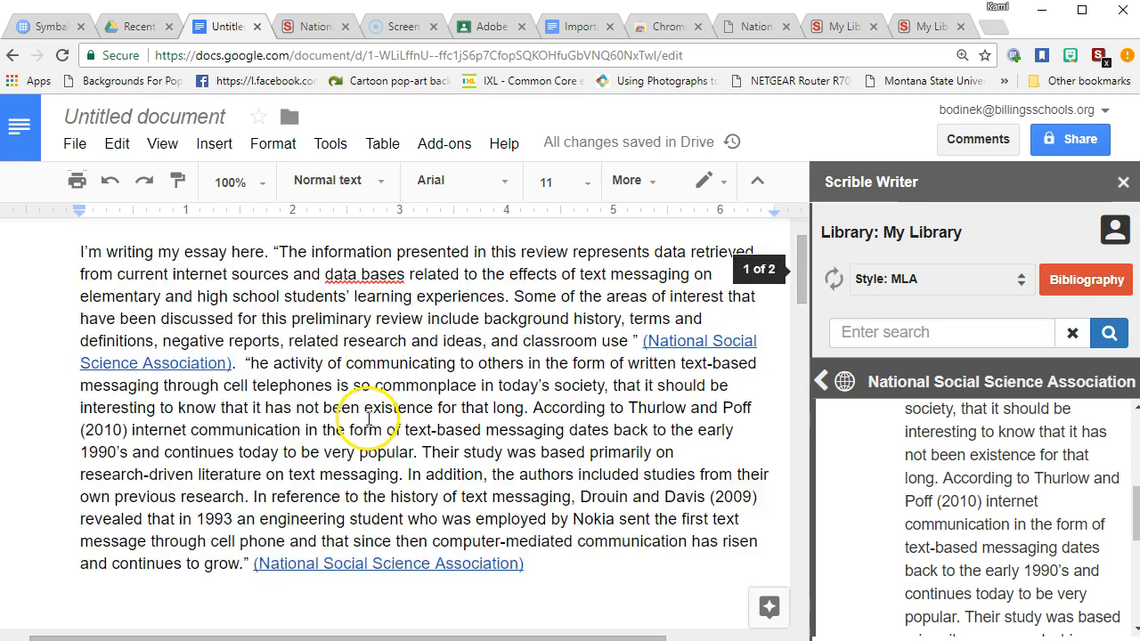
pyautogui.scroll(-2, 365, 414)
pyautogui.scroll(-6, 376, 406)
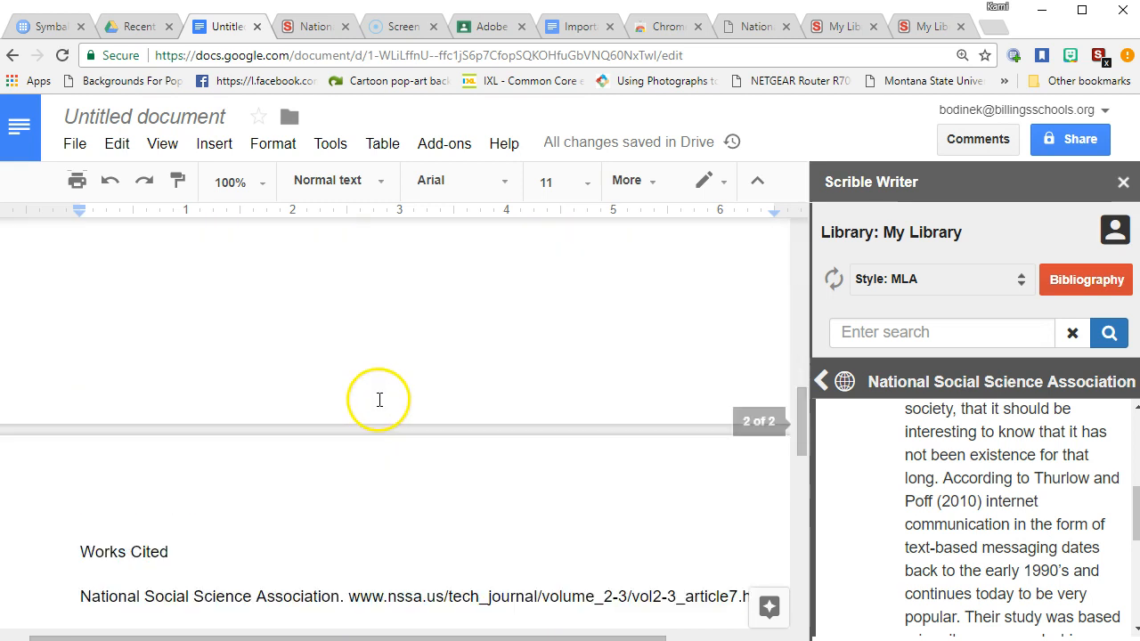
pyautogui.scroll(3, 378, 388)
pyautogui.scroll(4, 383, 375)
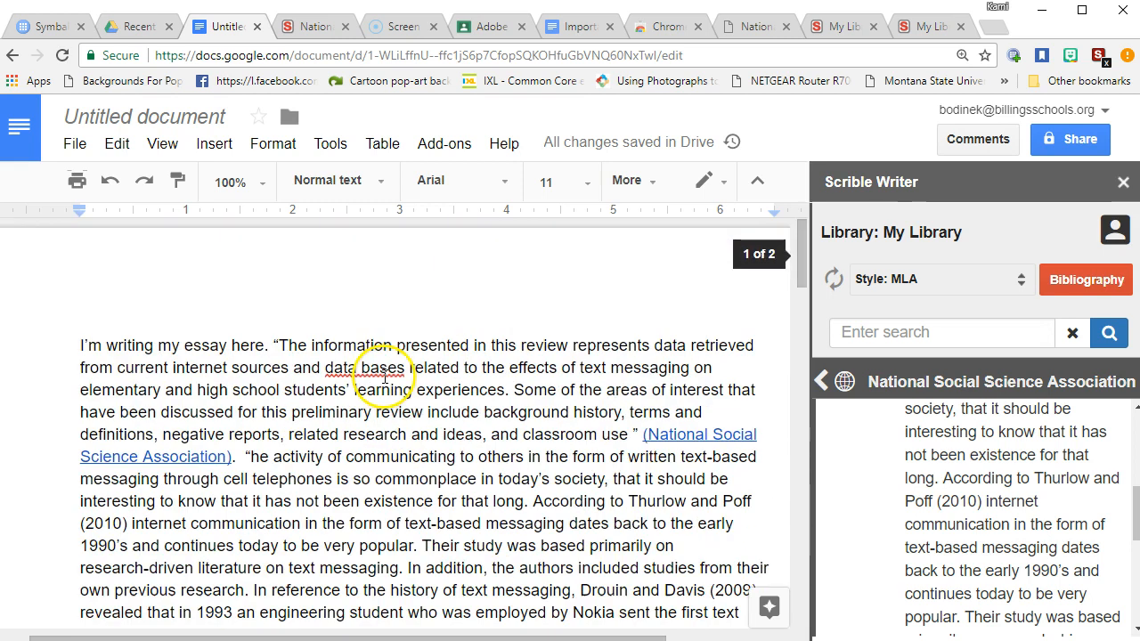
pyautogui.scroll(-2, 376, 377)
pyautogui.moveTo(250, 279); pyautogui.dragTo(585, 483)
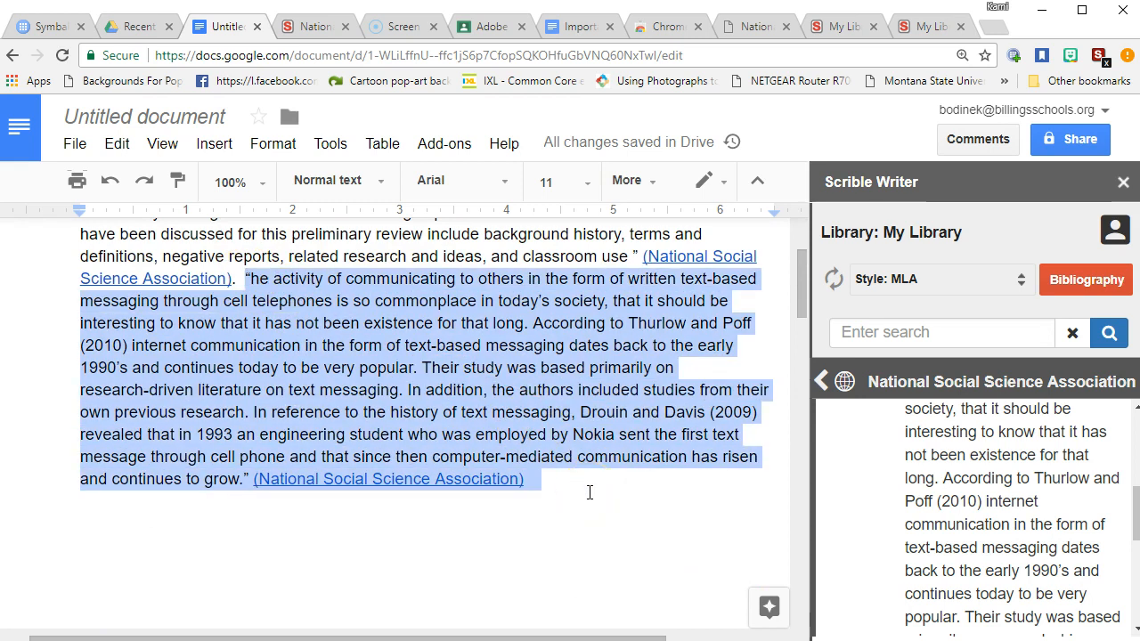
pyautogui.press('BackSpace')
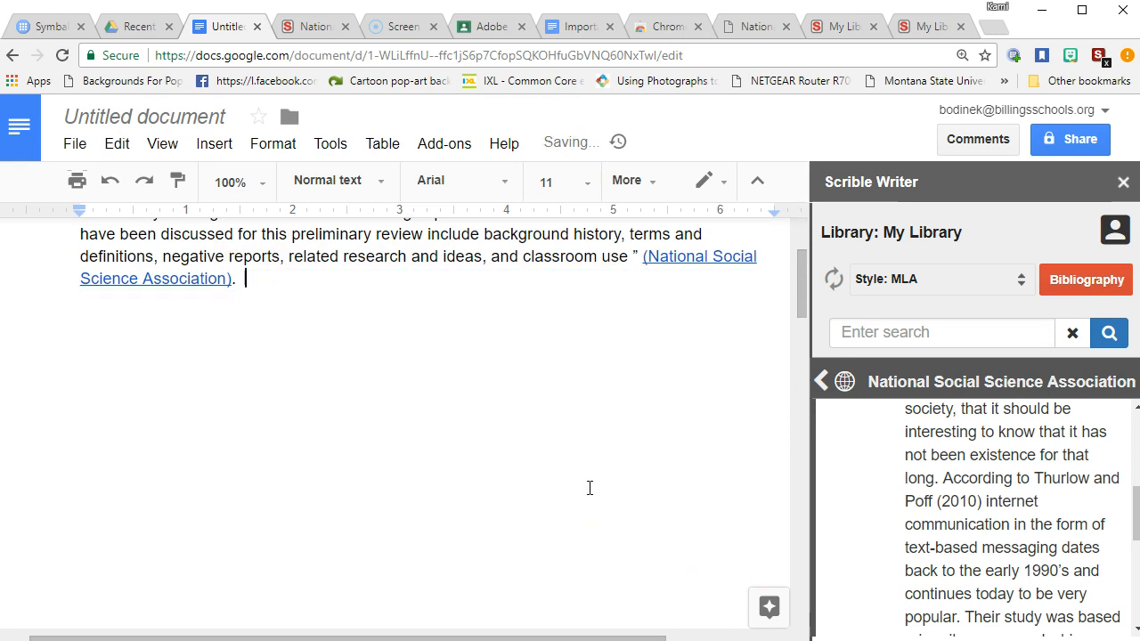
pyautogui.scroll(-5, 584, 472)
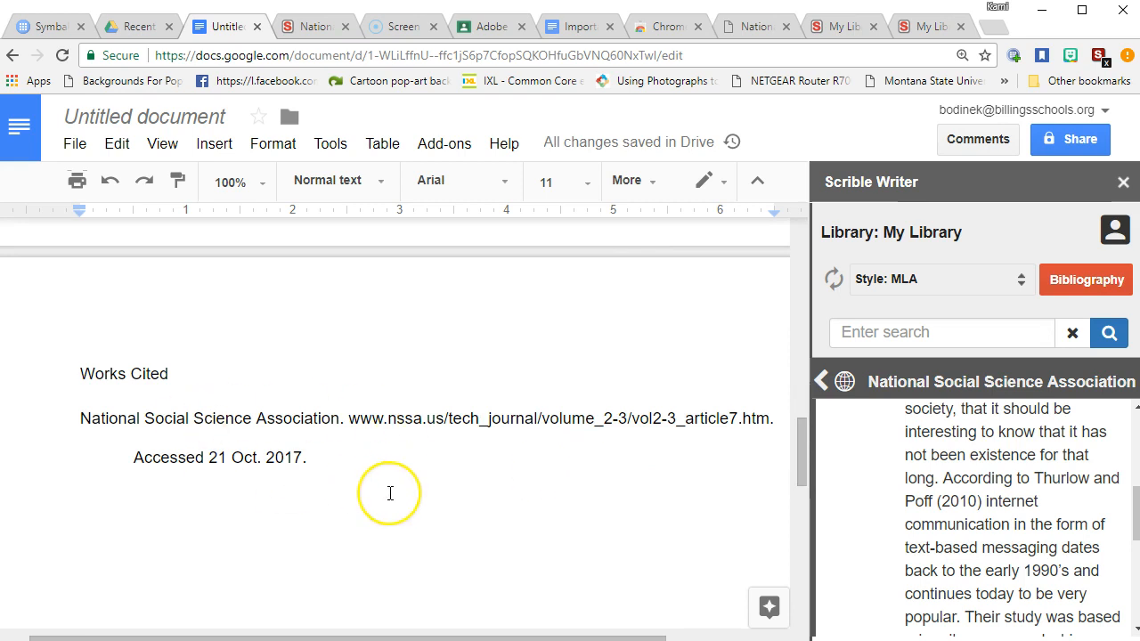
pyautogui.scroll(5, 390, 493)
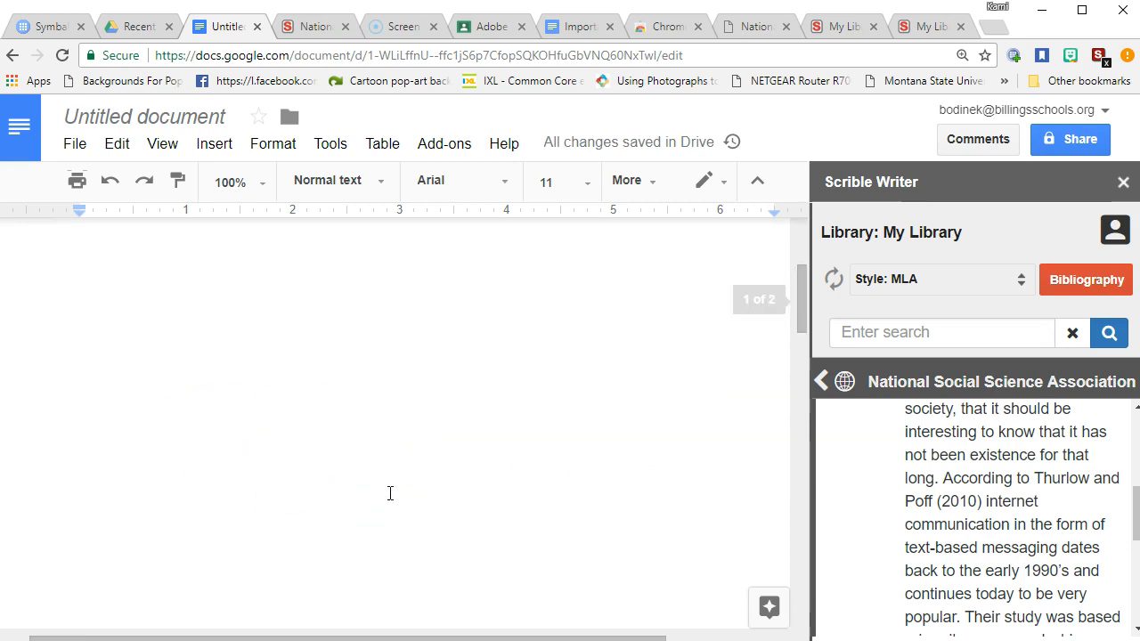
# Open the Van Cura Monaco.pdf annotations and add two sentences after 'Association).'
pyautogui.click(820, 381)
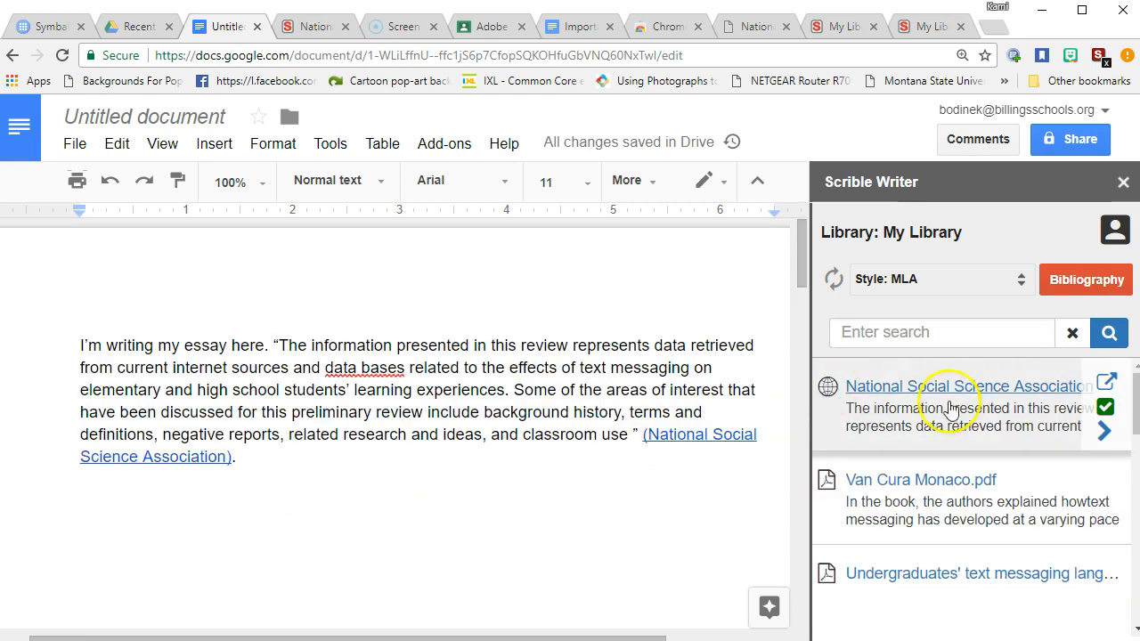
pyautogui.scroll(-1, 968, 430)
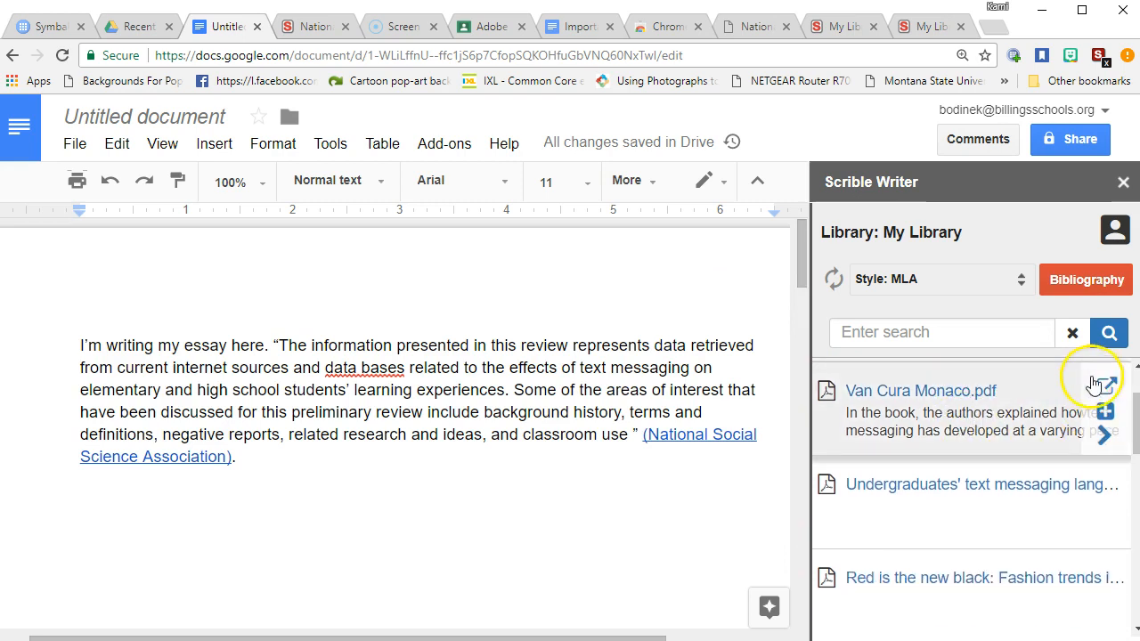
pyautogui.click(1104, 435)
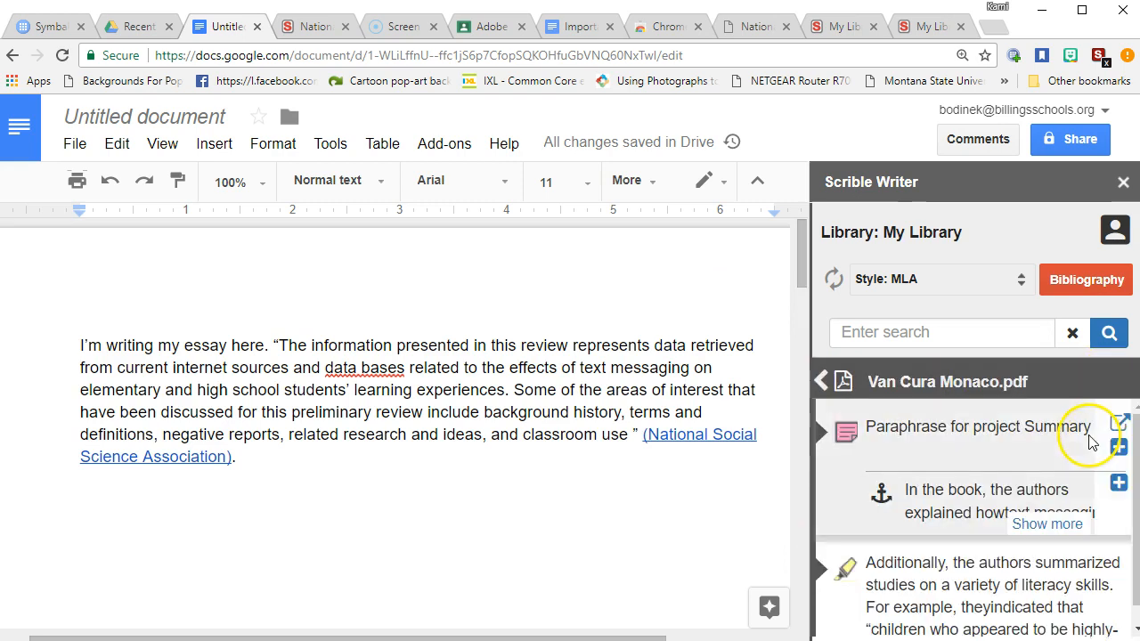
pyautogui.click(277, 457)
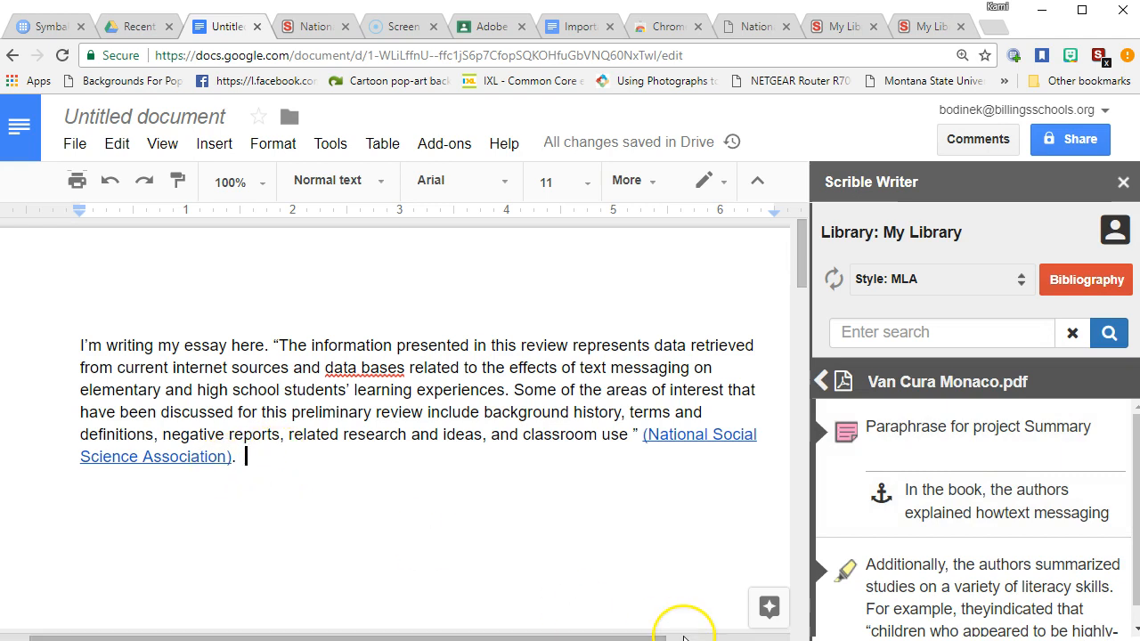
pyautogui.write('I')
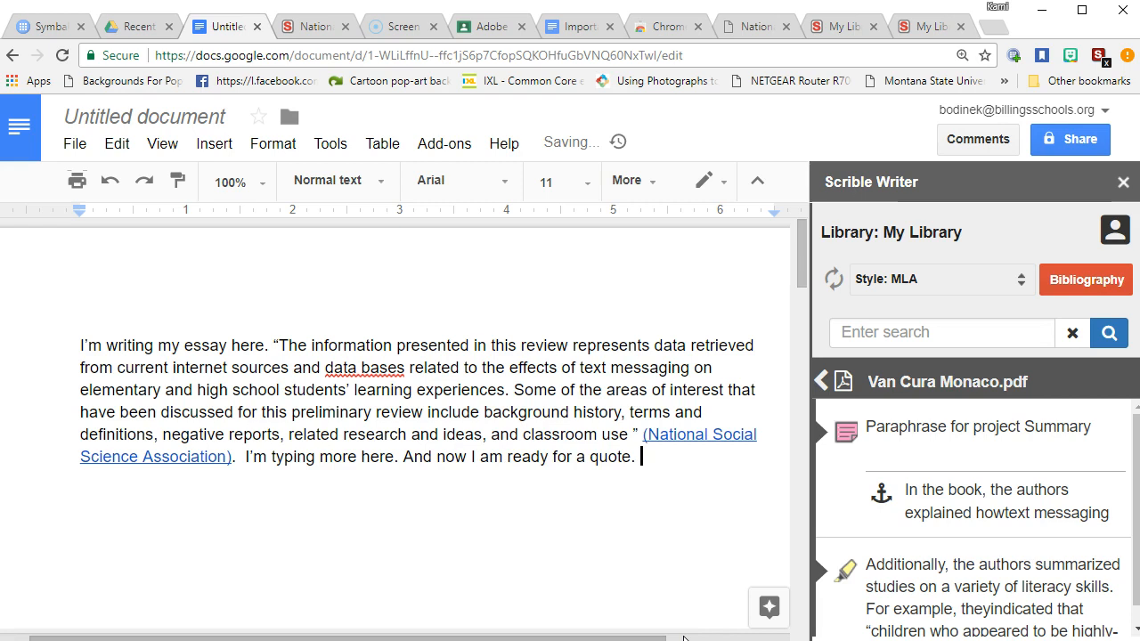
# Insert the 'Additionally, the authors summarized…' literacy-skills quote from Van Cura Monaco.pdf
pyautogui.scroll(-1, 972, 481)
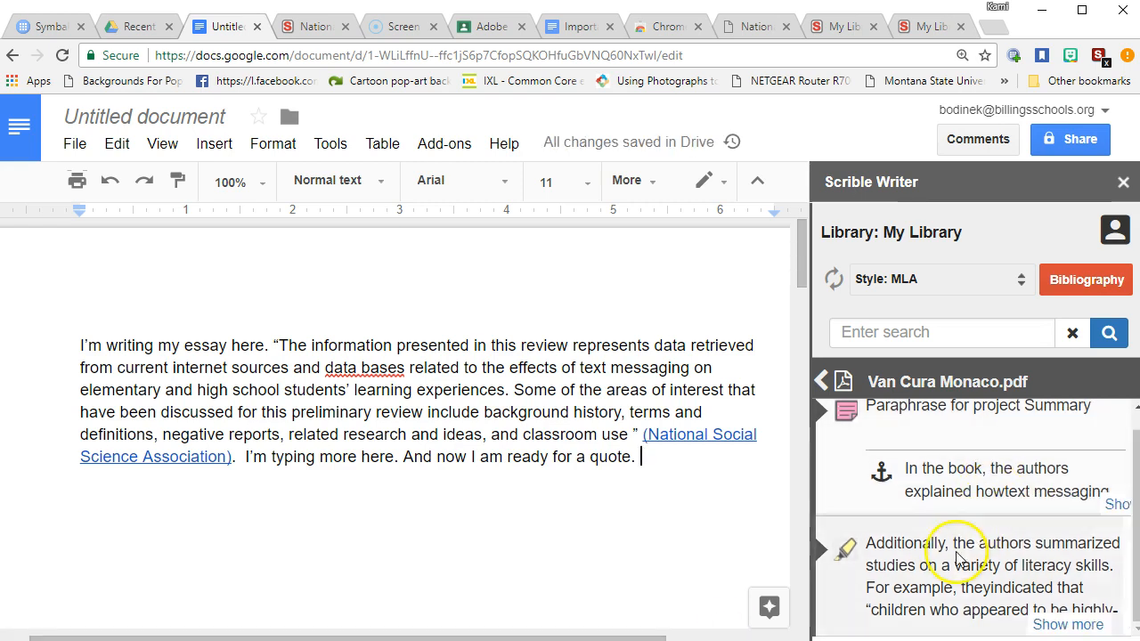
pyautogui.moveTo(954, 563)
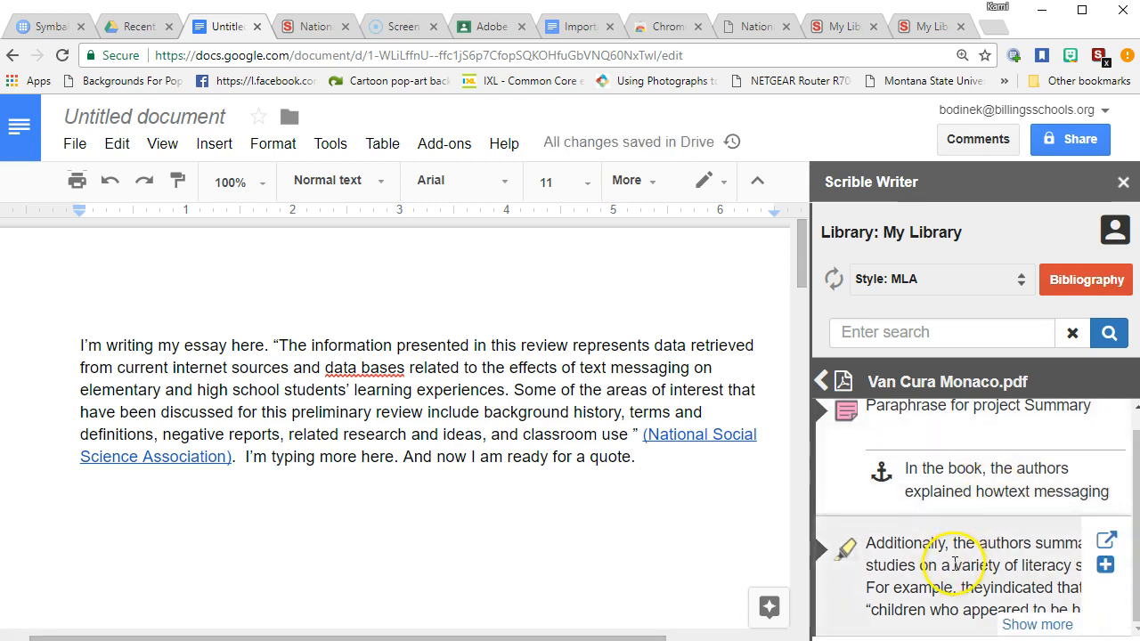
pyautogui.click(1107, 566)
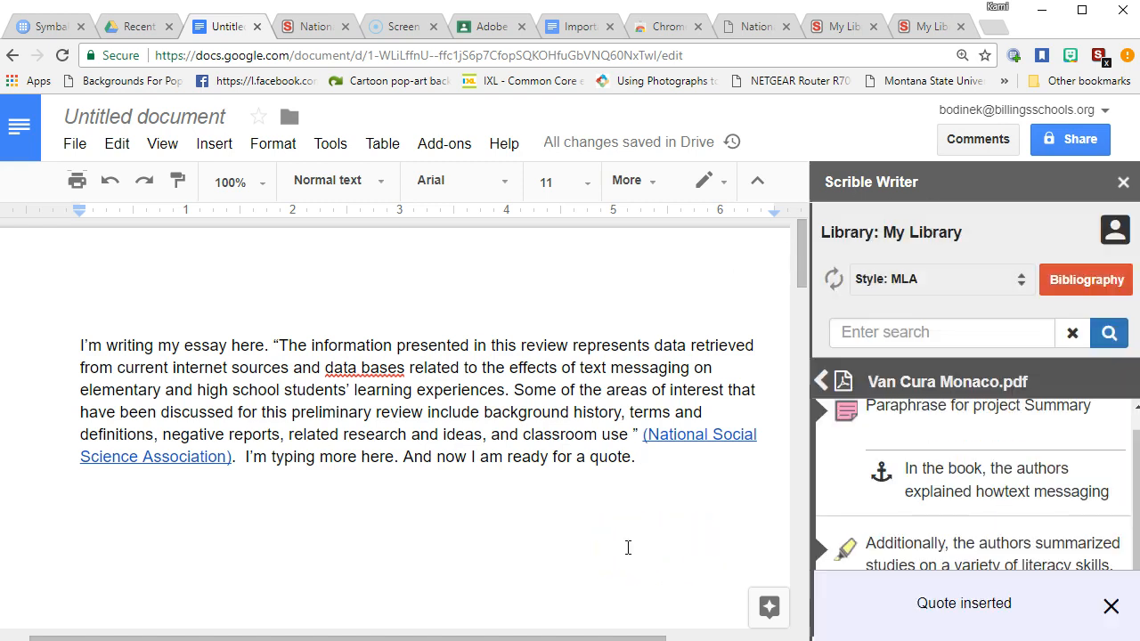
pyautogui.scroll(5, 628, 548)
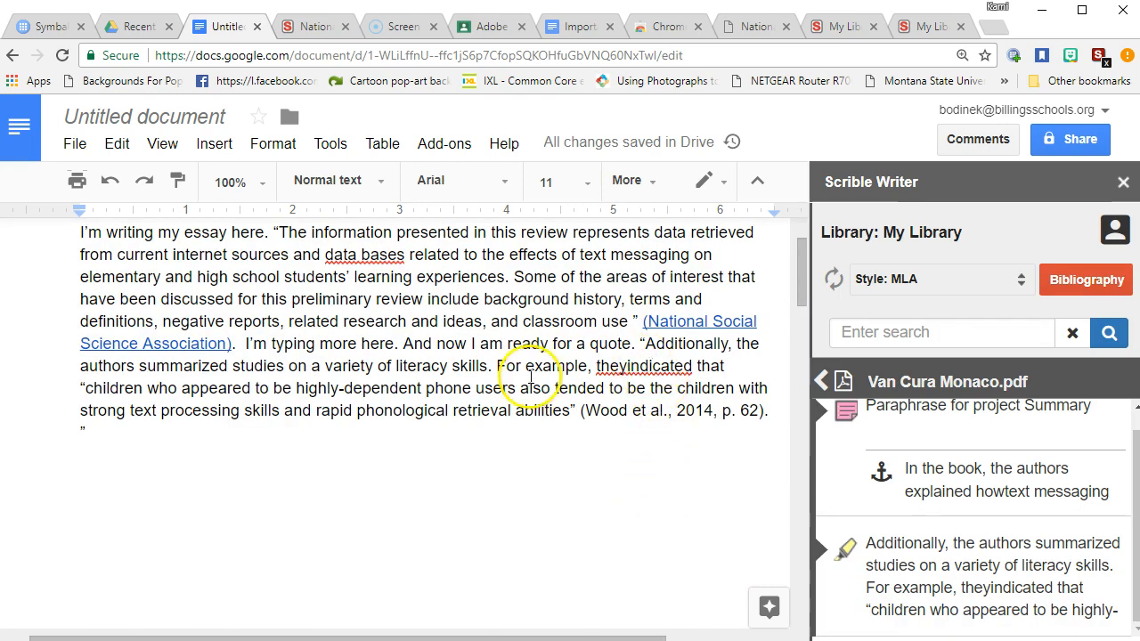
pyautogui.scroll(-5, 628, 412)
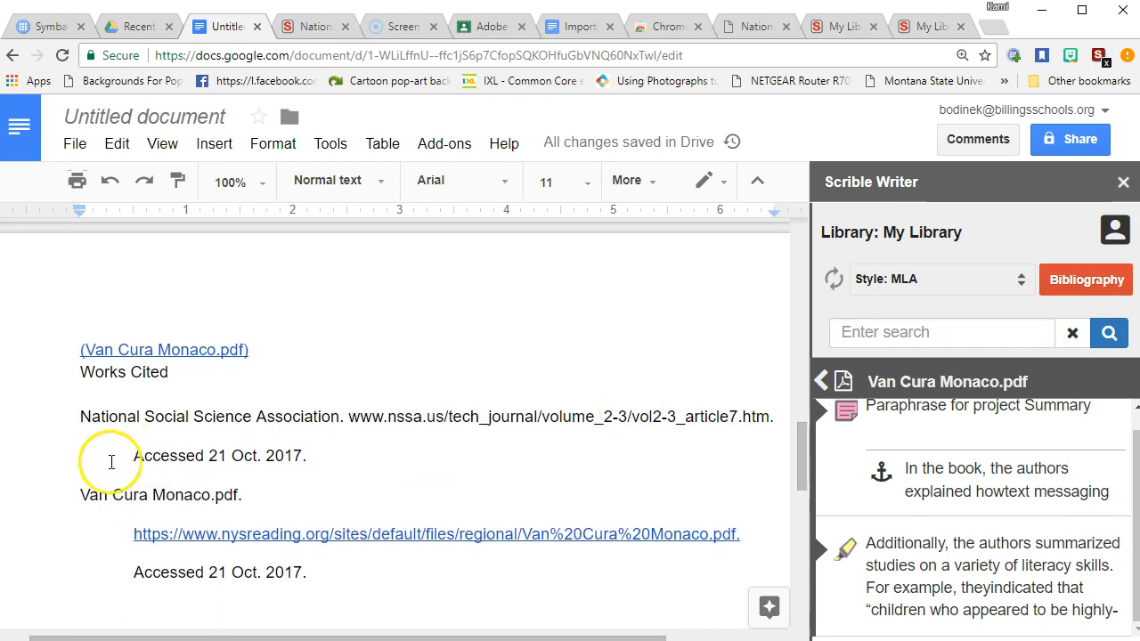
# Join the (Van Cura Monaco.pdf) link onto the end of the quote
pyautogui.click(81, 350)
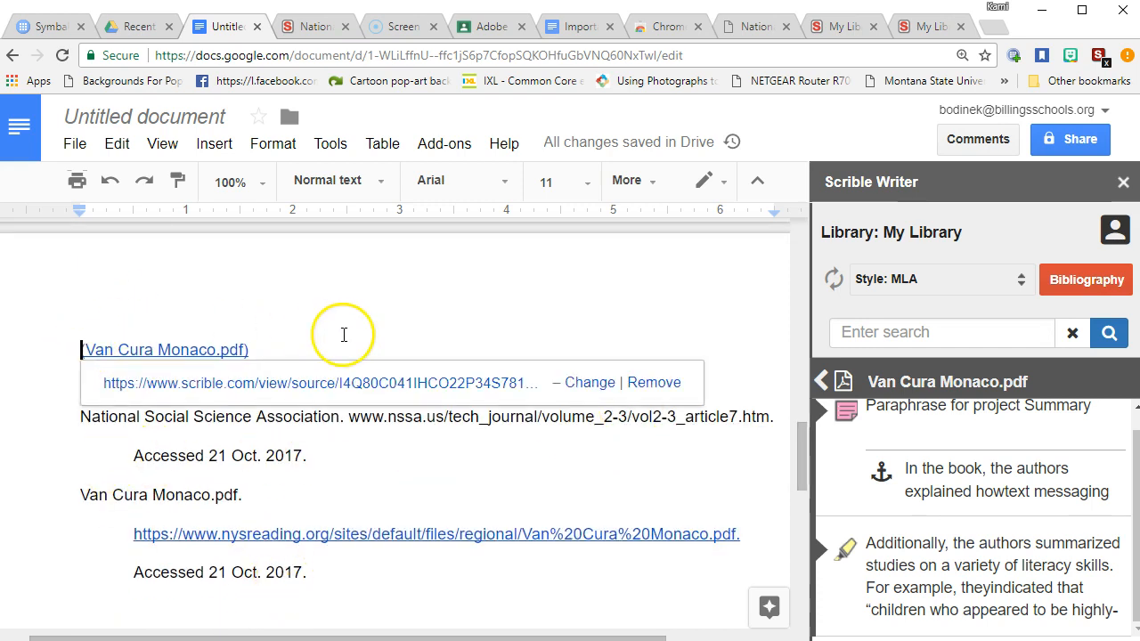
pyautogui.press('BackSpace')
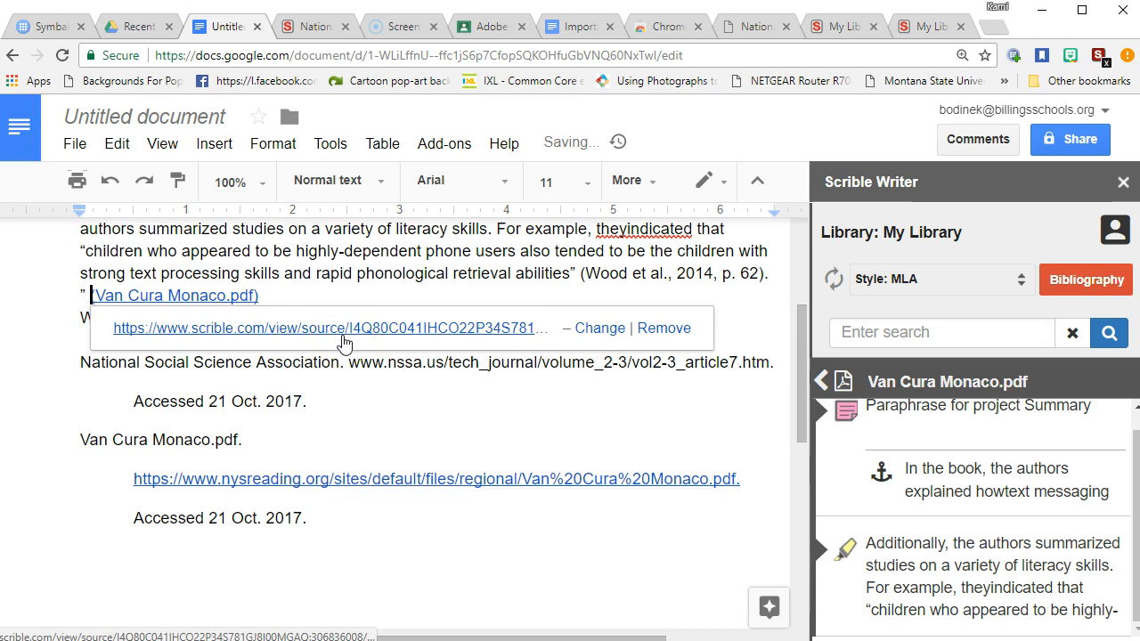
pyautogui.click(382, 410)
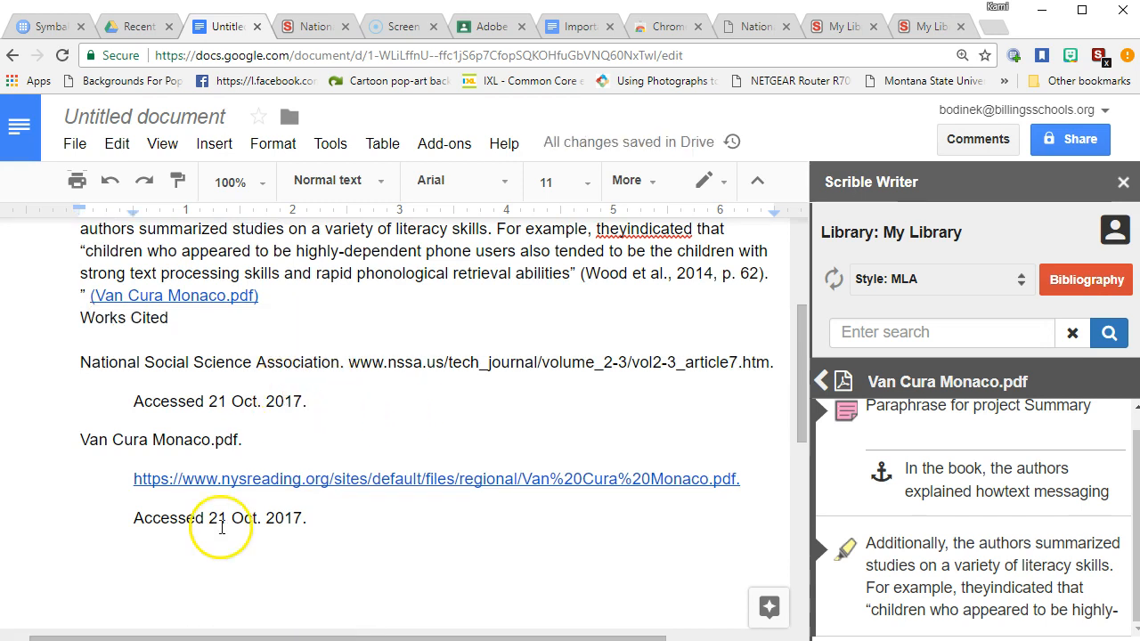
# Add blank lines before Works Cited so it starts on page 2
pyautogui.click(76, 321)
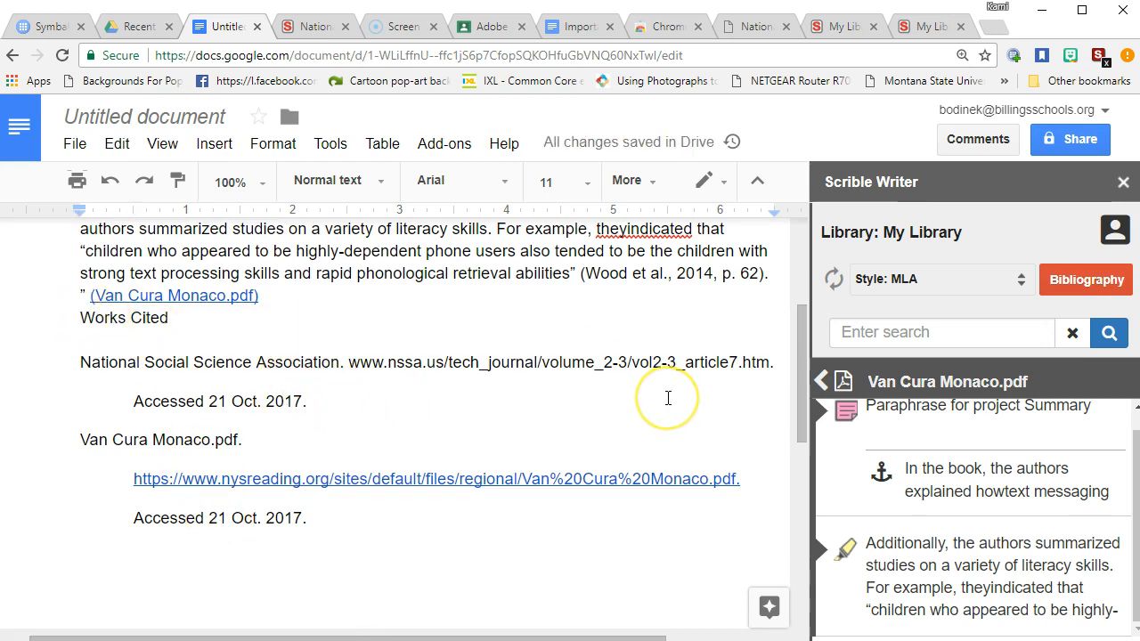
pyautogui.press('Return')
pyautogui.press('Return')
pyautogui.press('Return')
pyautogui.press('Return')
pyautogui.press('Return')
pyautogui.press('Return')
pyautogui.press('Return')
pyautogui.press('Return')
pyautogui.press('Return')
pyautogui.press('Return')
pyautogui.press('Return')
pyautogui.press('Return')
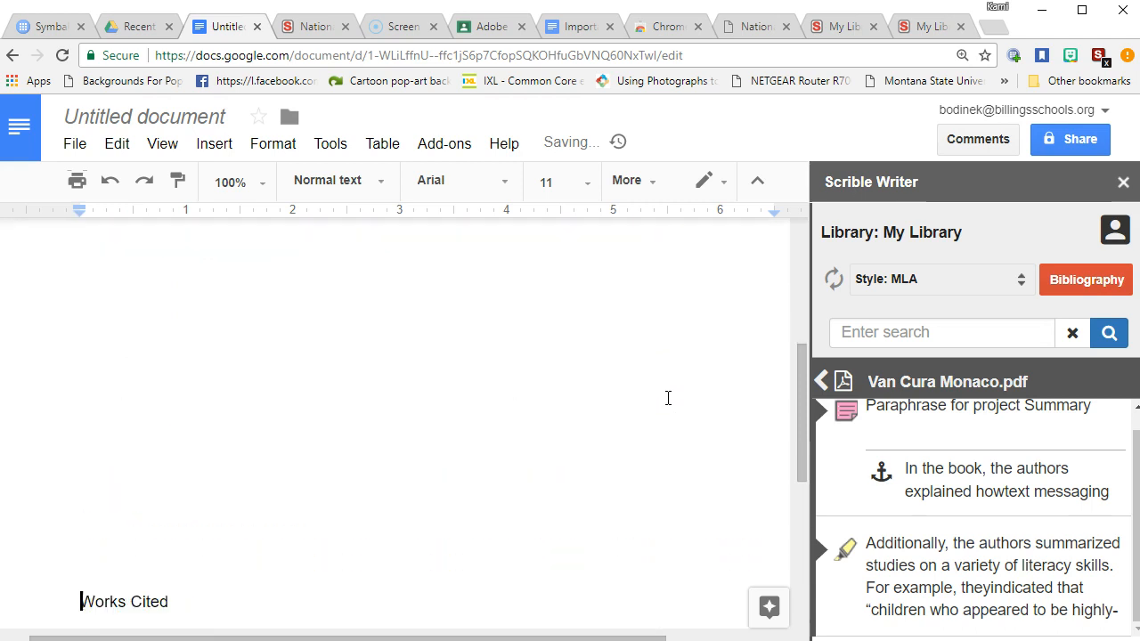
pyautogui.press('Return')
pyautogui.press('Return')
pyautogui.press('Return')
pyautogui.press('Return')
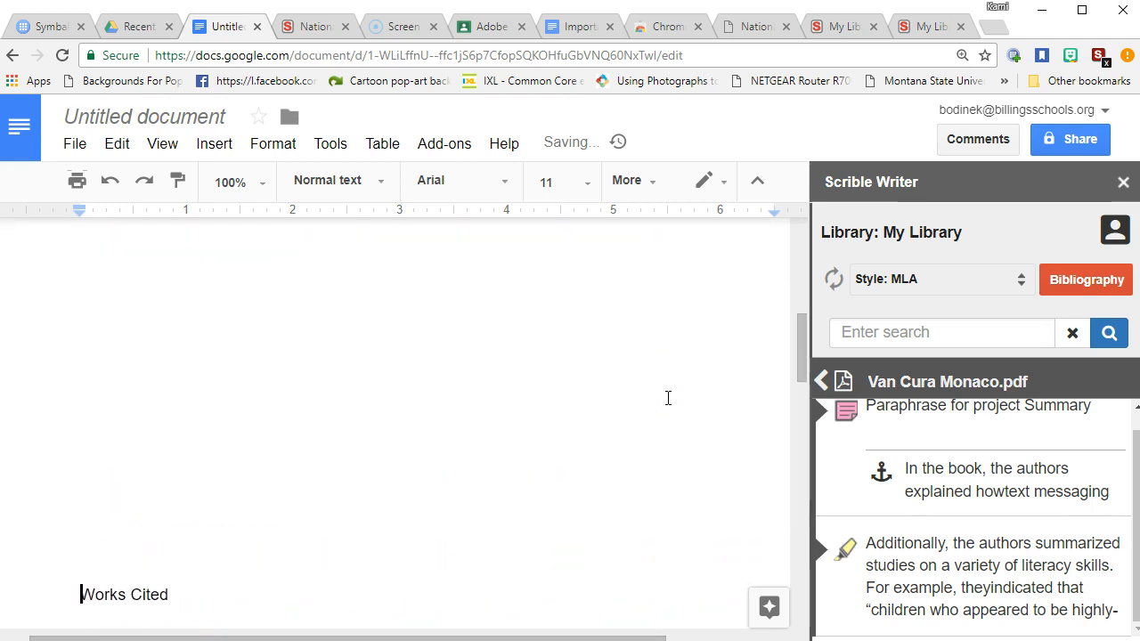
pyautogui.press('Return')
pyautogui.press('Return')
pyautogui.press('Return')
pyautogui.press('Return')
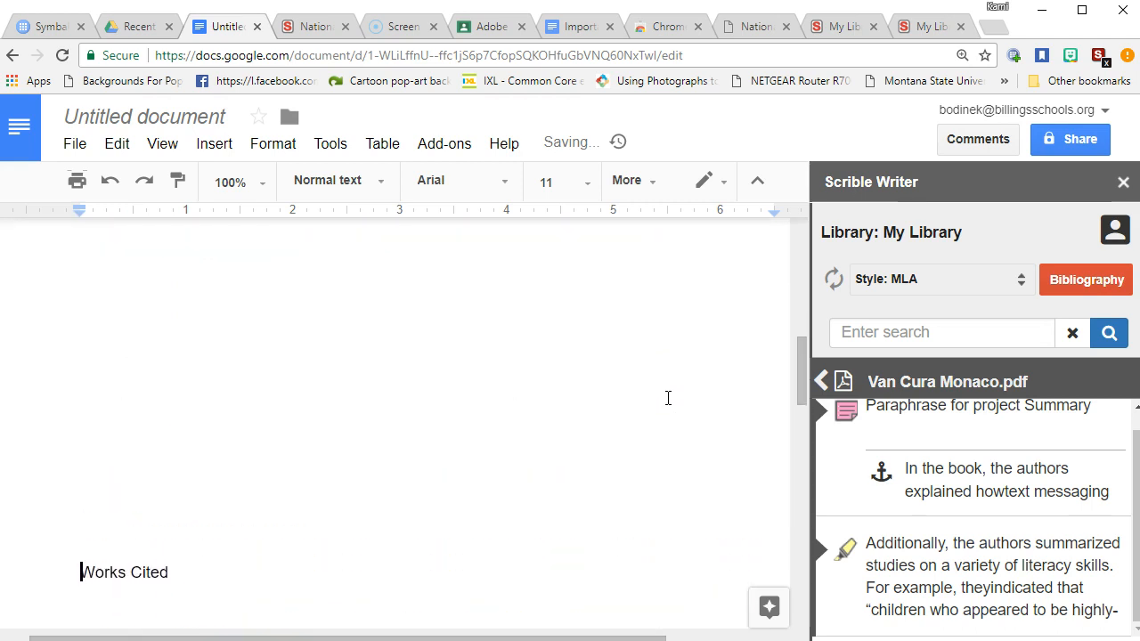
pyautogui.scroll(-3, 389, 394)
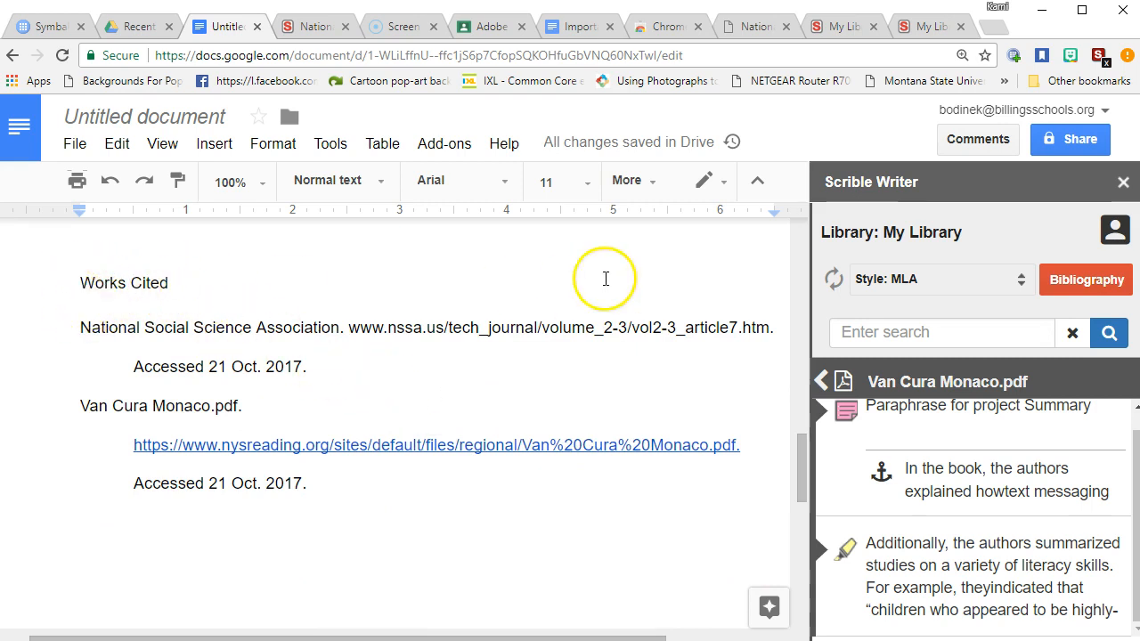
pyautogui.click(755, 187)
# Center-align the Works Cited heading on page 2
pyautogui.click(755, 114)
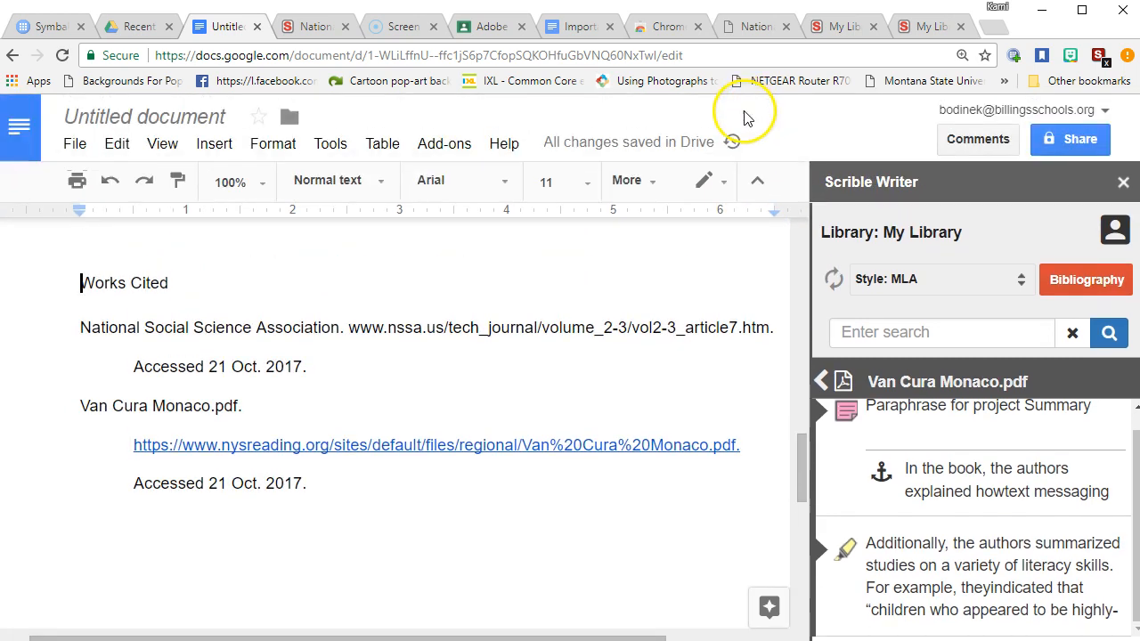
pyautogui.click(634, 182)
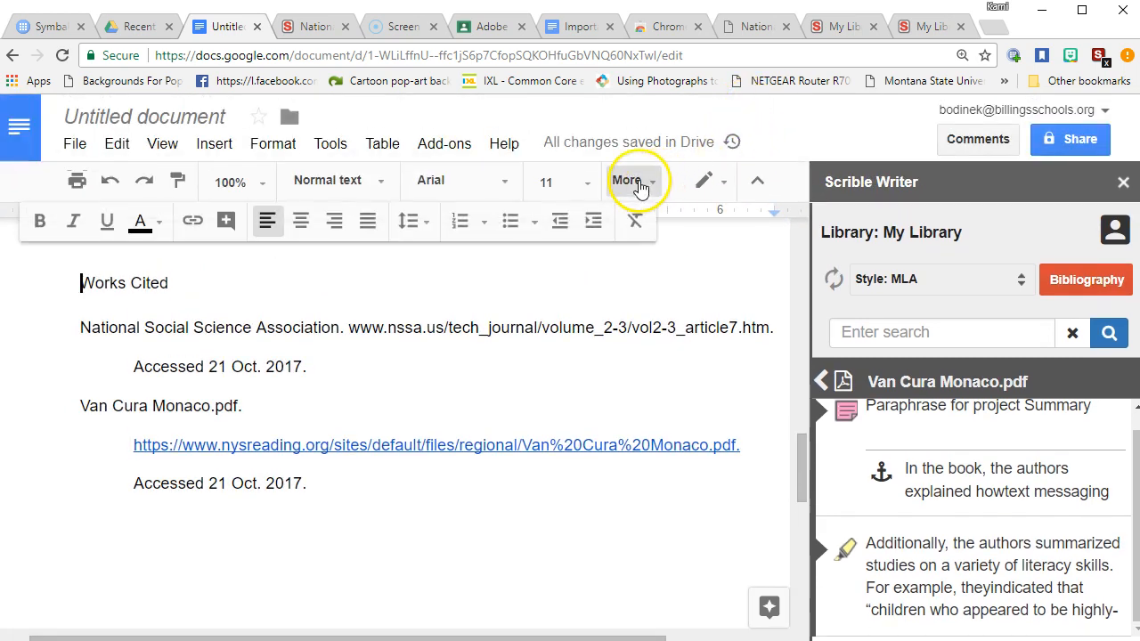
pyautogui.click(304, 224)
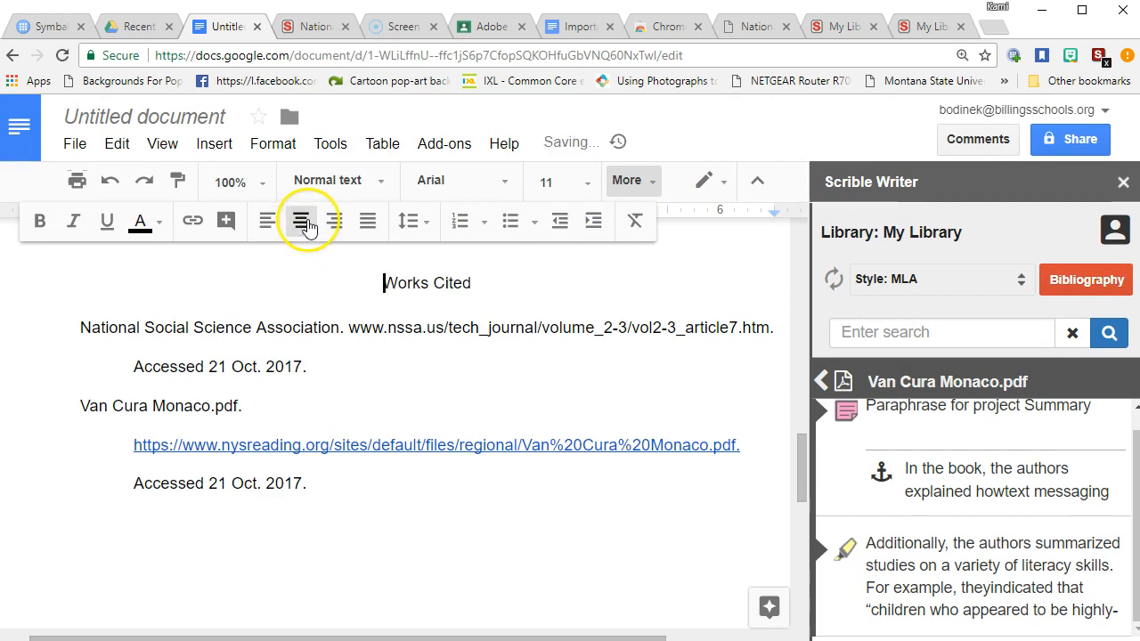
pyautogui.click(444, 558)
pyautogui.scroll(10, 456, 547)
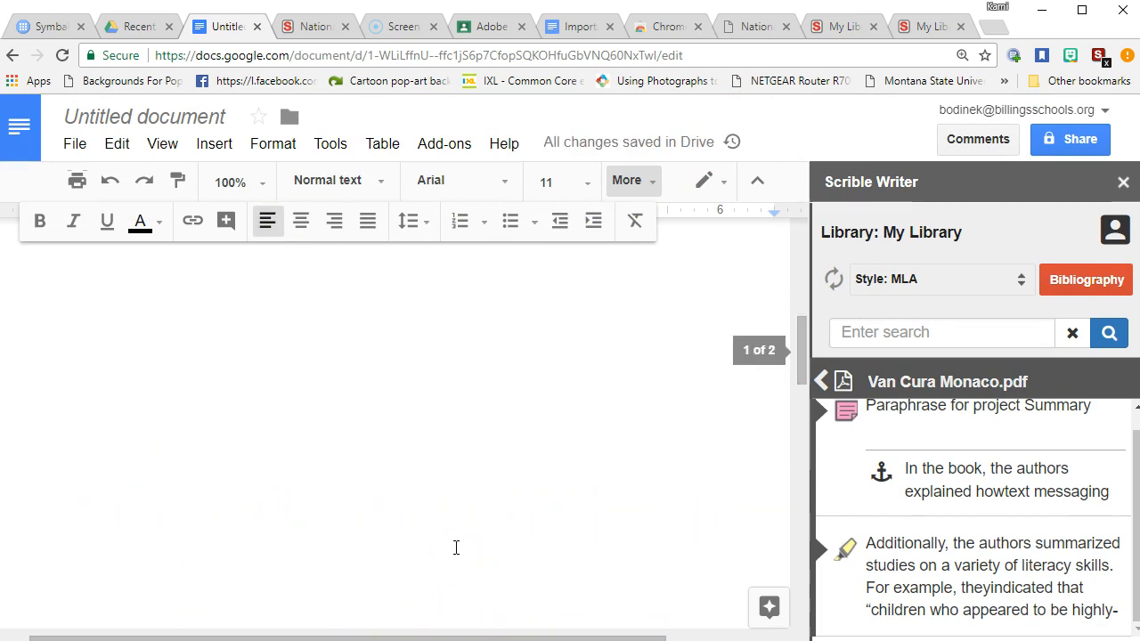
pyautogui.scroll(3, 495, 548)
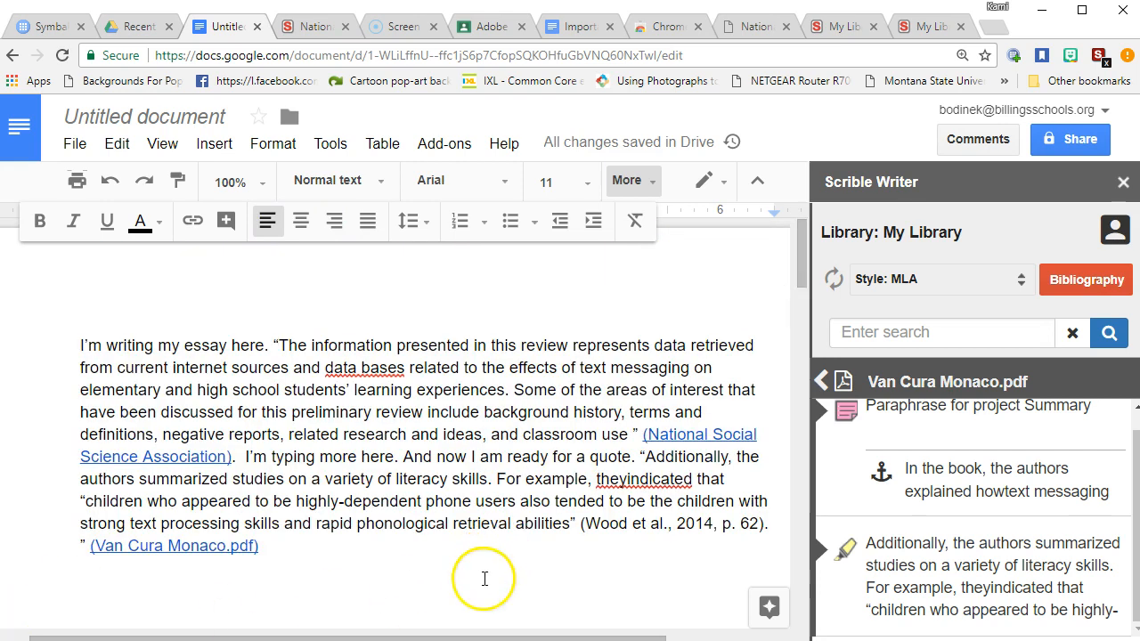
# Fix 'theyindicated' and delete '(Wood et al., 2014, p. 62)' after the literacy-skills quote
pyautogui.click(629, 479)
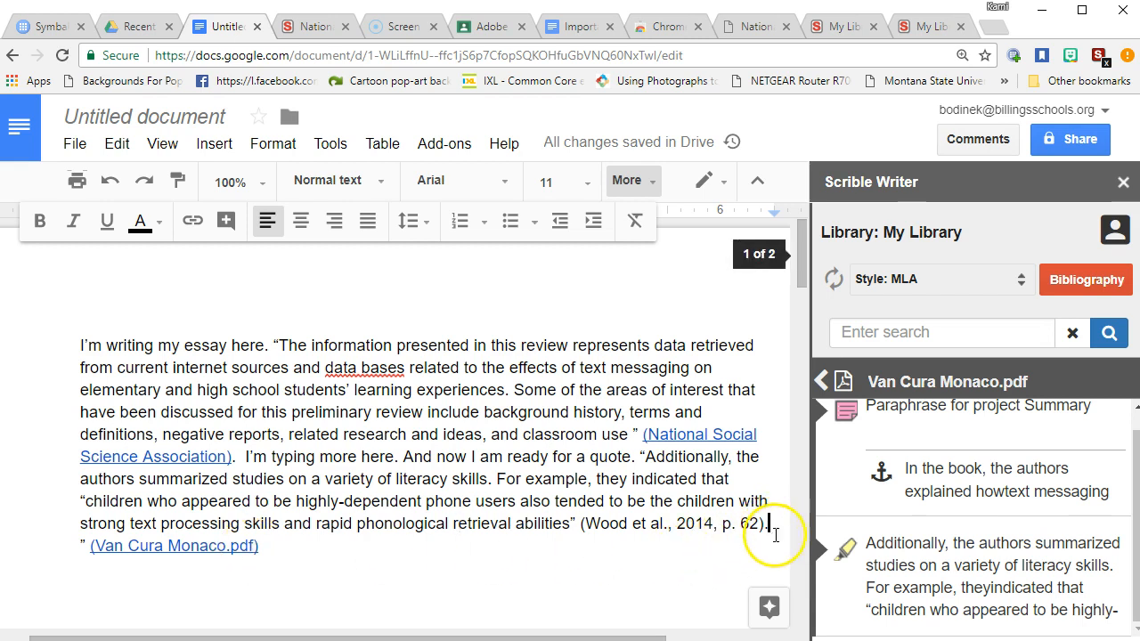
pyautogui.press('BackSpace')
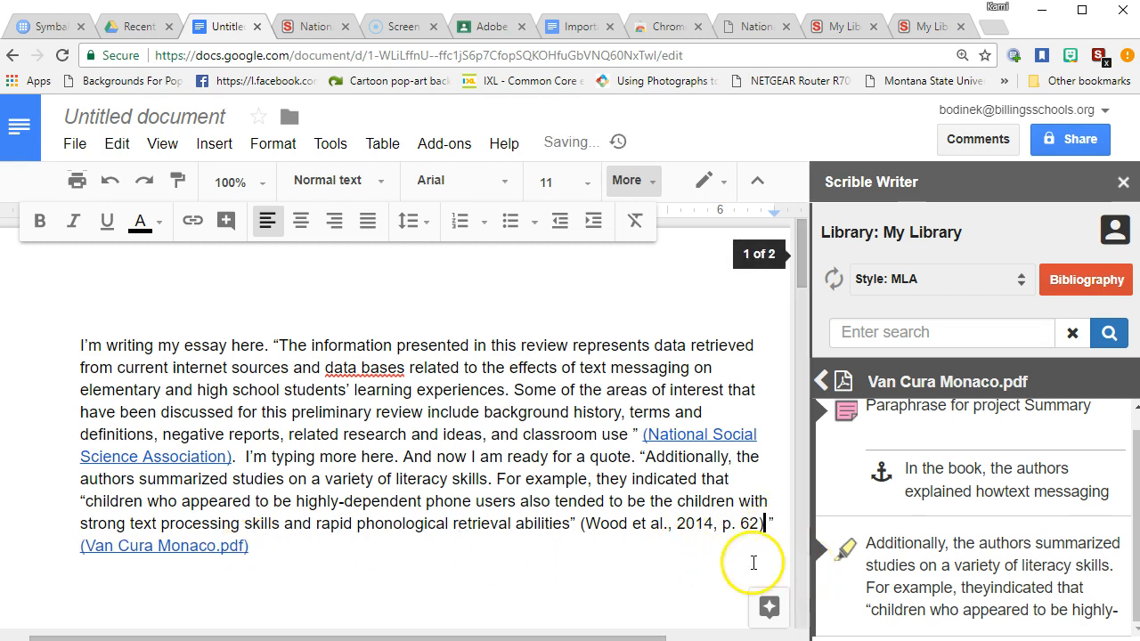
pyautogui.click(273, 548)
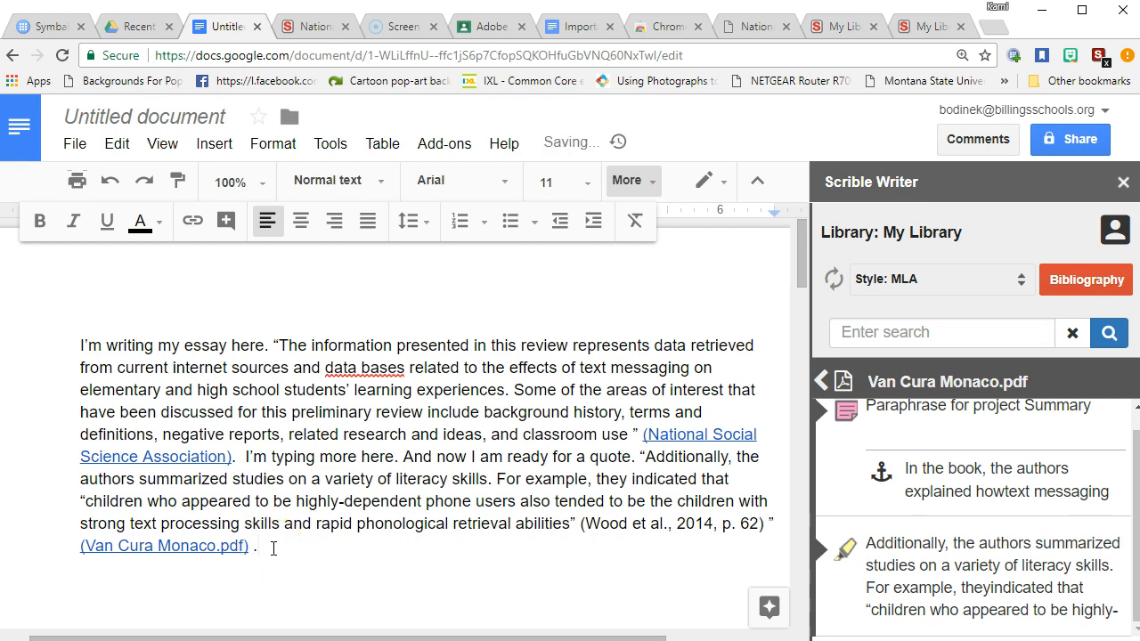
pyautogui.click(407, 524)
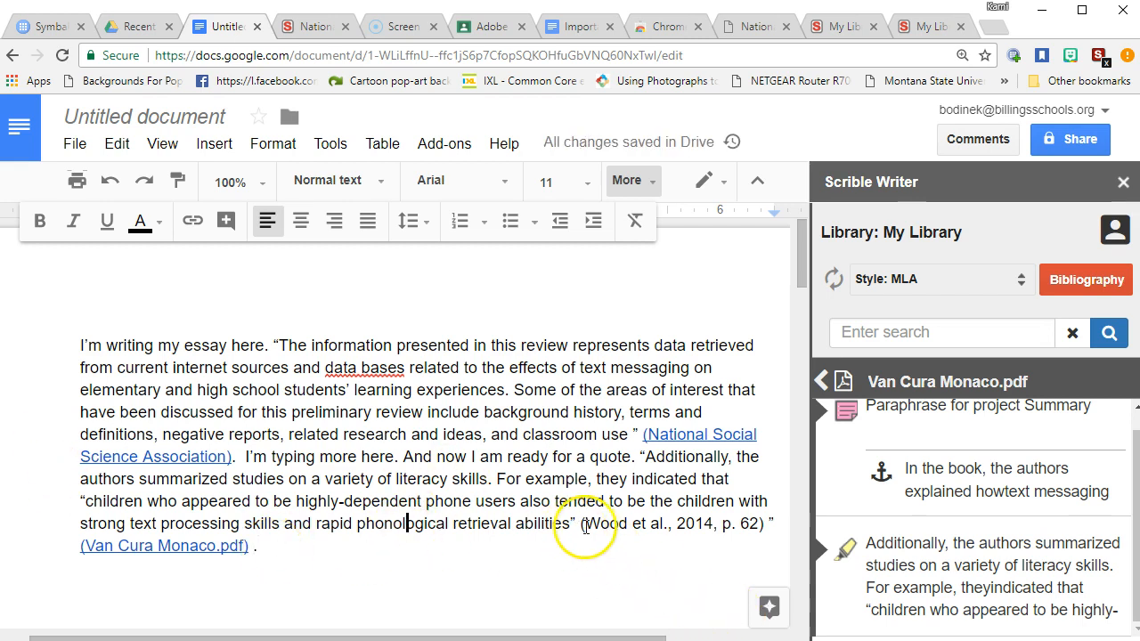
pyautogui.moveTo(584, 524); pyautogui.dragTo(757, 527)
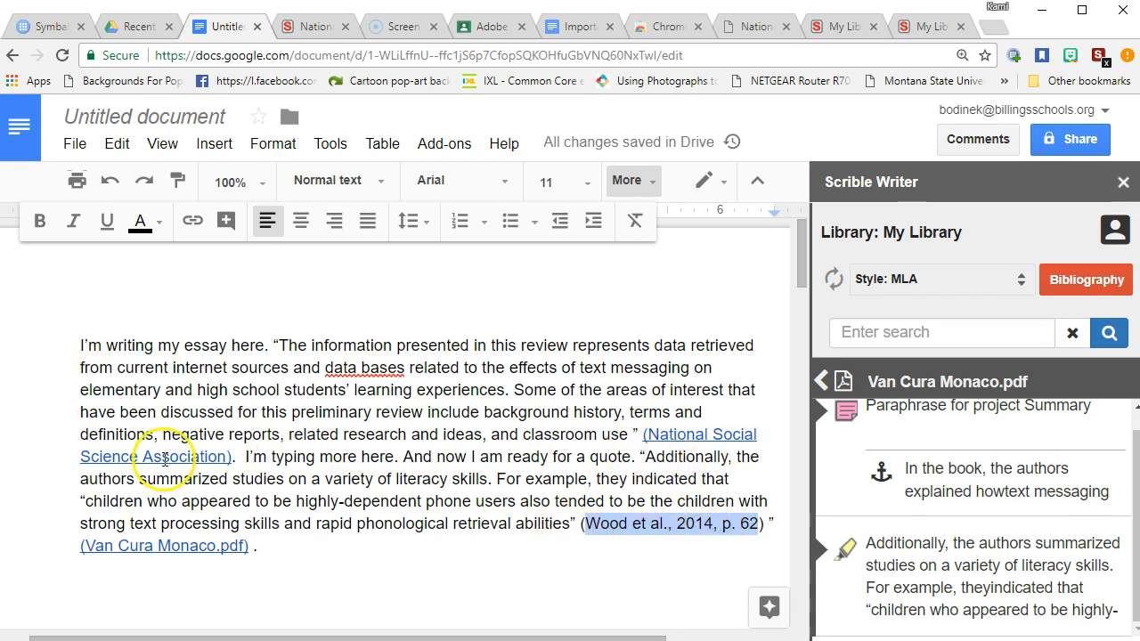
pyautogui.click(380, 574)
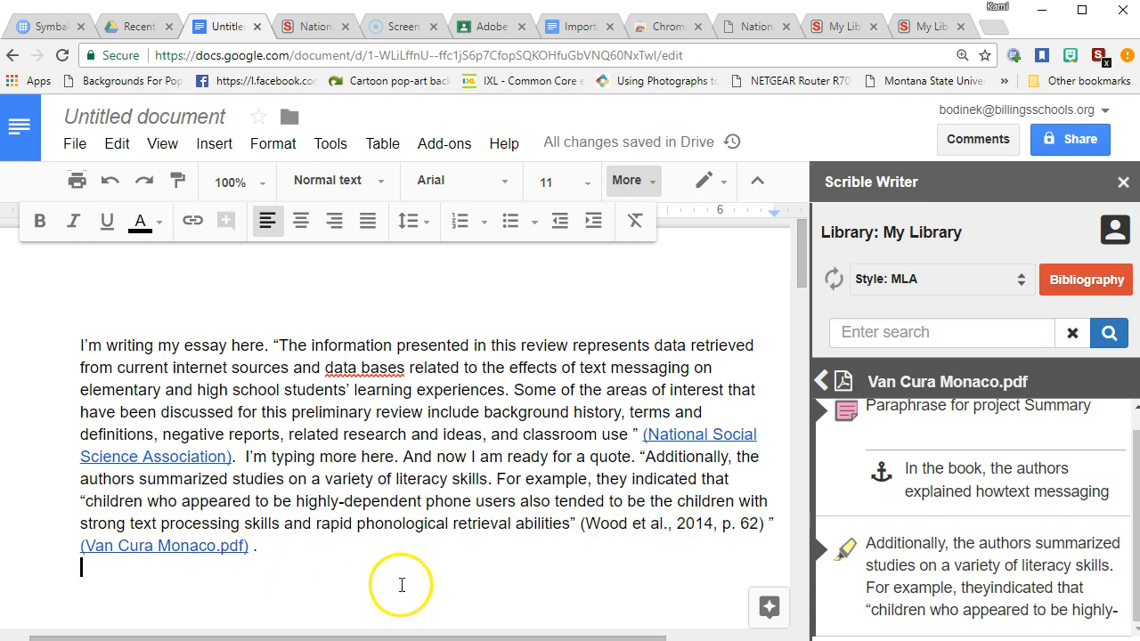
pyautogui.moveTo(581, 523); pyautogui.dragTo(773, 525)
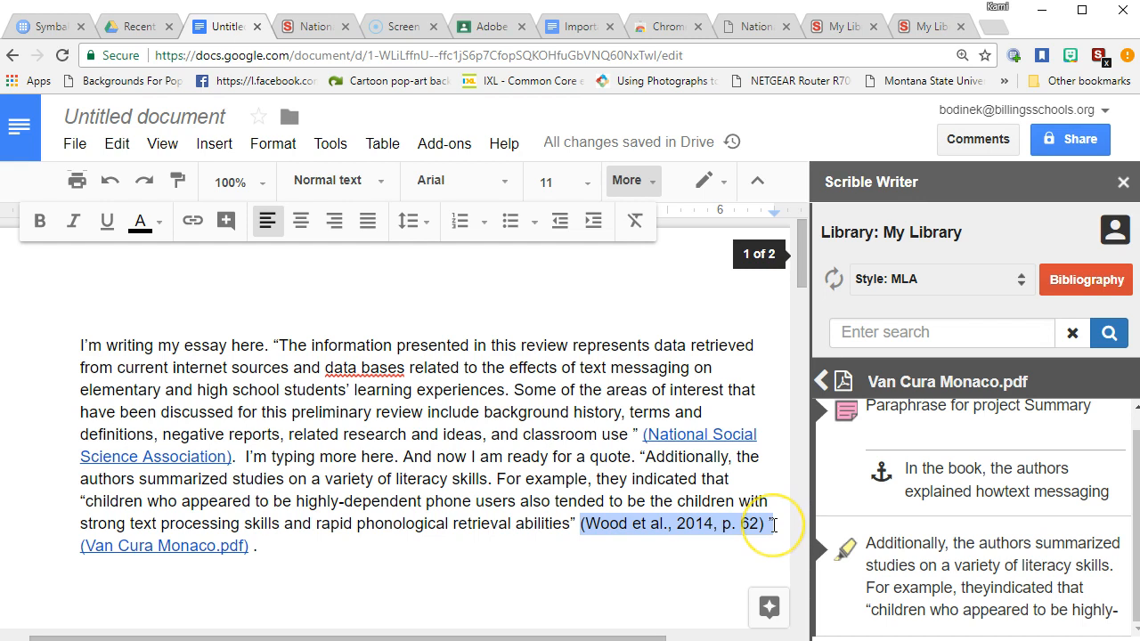
pyautogui.press('BackSpace')
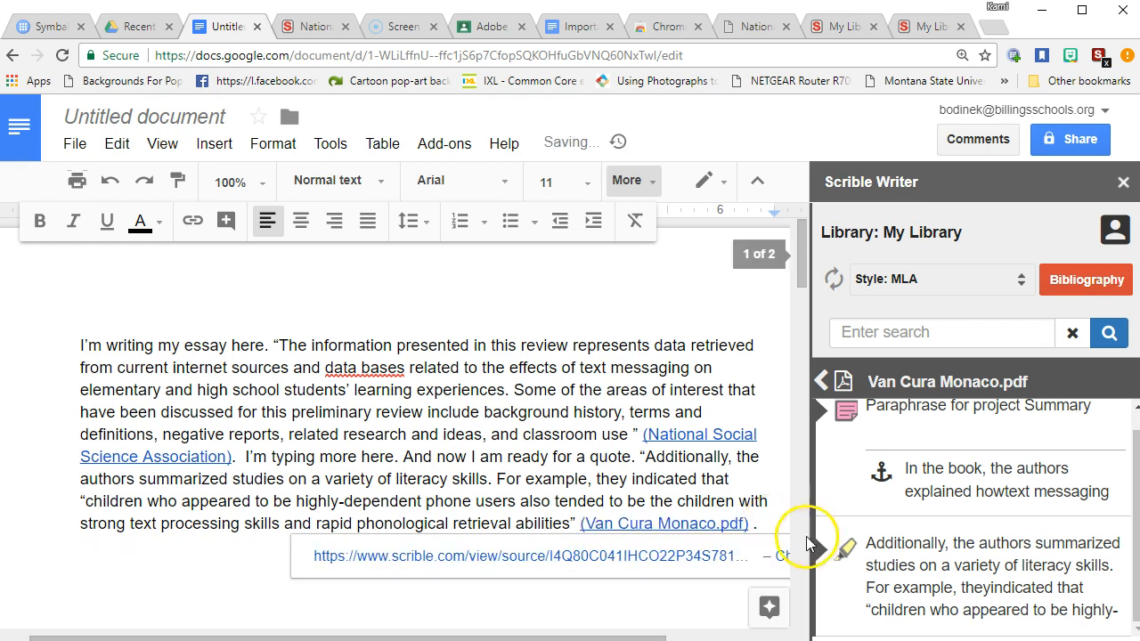
pyautogui.click(134, 572)
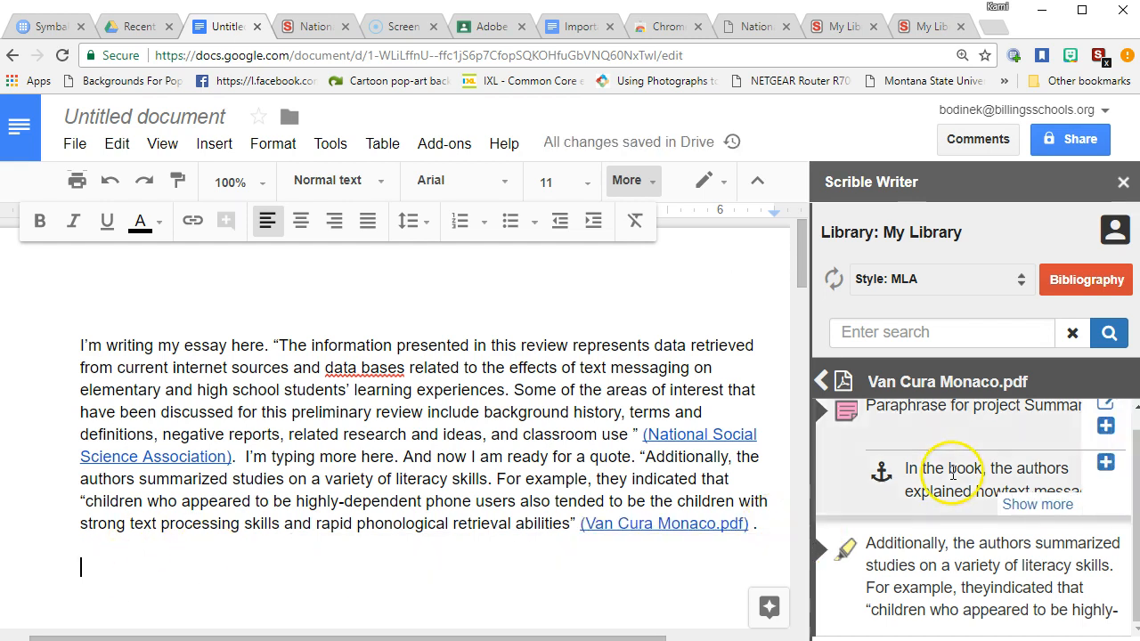
pyautogui.scroll(1, 1042, 526)
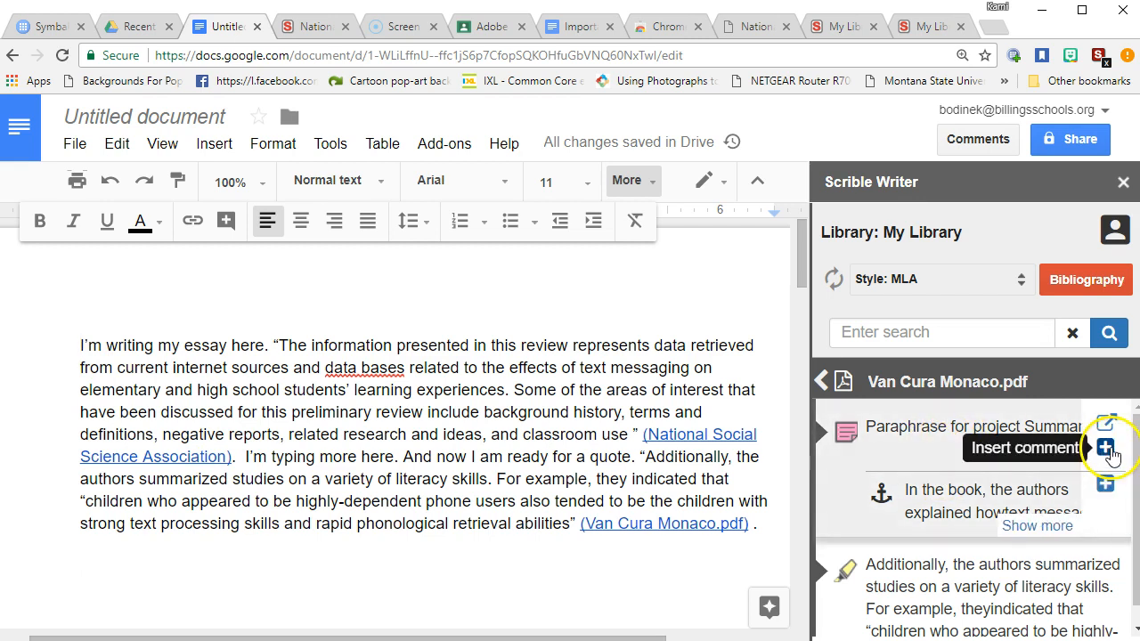
pyautogui.click(1107, 449)
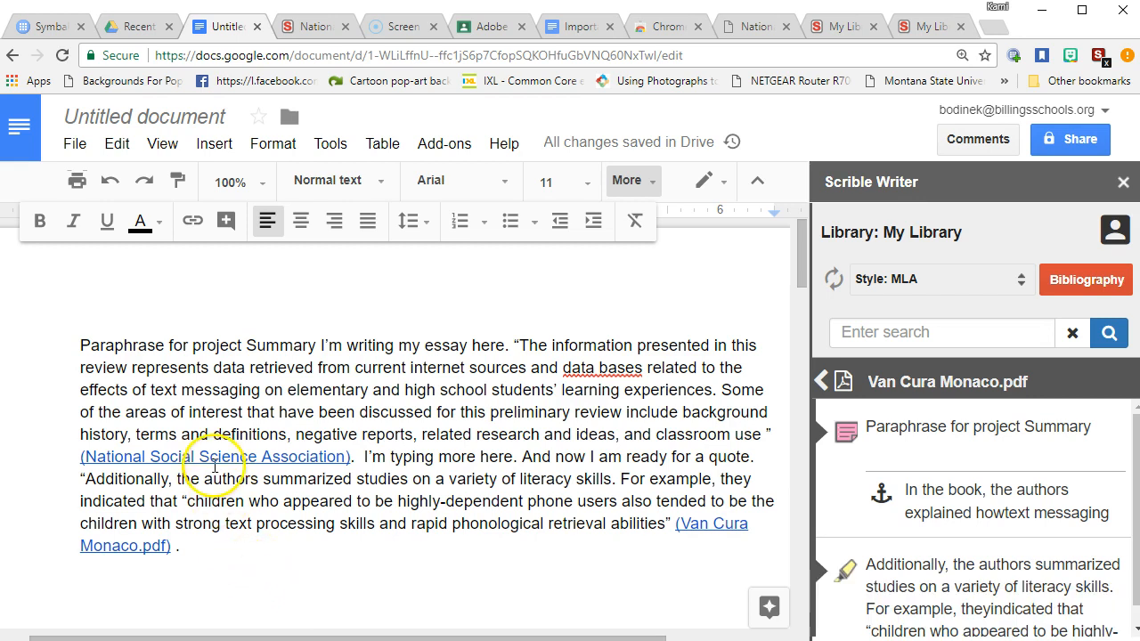
pyautogui.moveTo(80, 345); pyautogui.dragTo(314, 347)
pyautogui.click(410, 549)
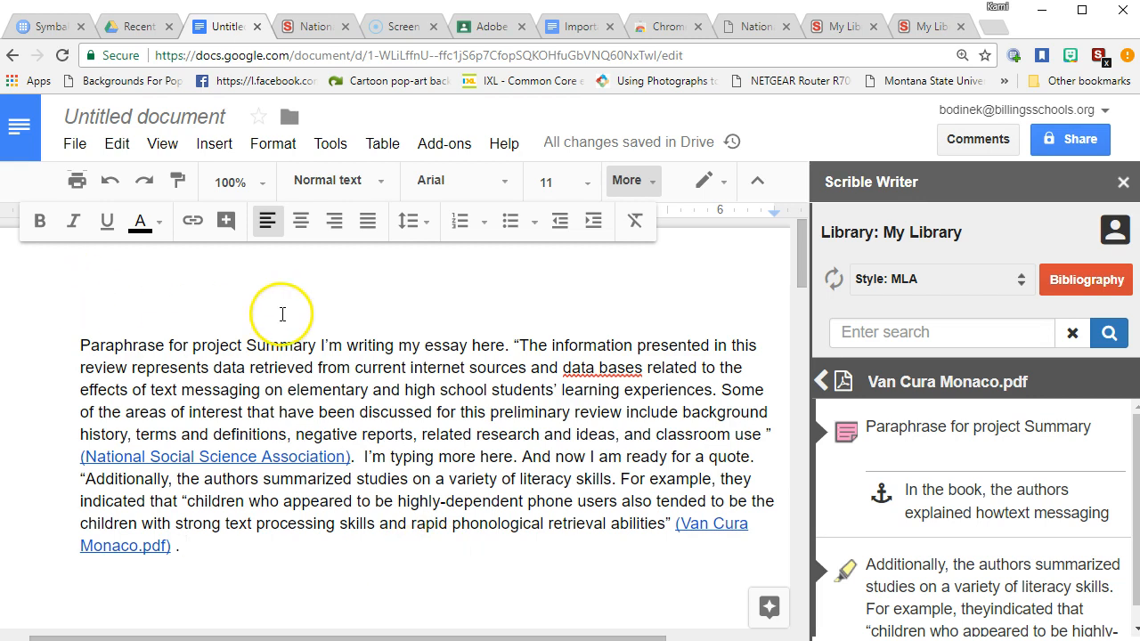
# Scroll through the document to check the Works Cited page
pyautogui.scroll(-4, 281, 447)
pyautogui.scroll(-3, 282, 448)
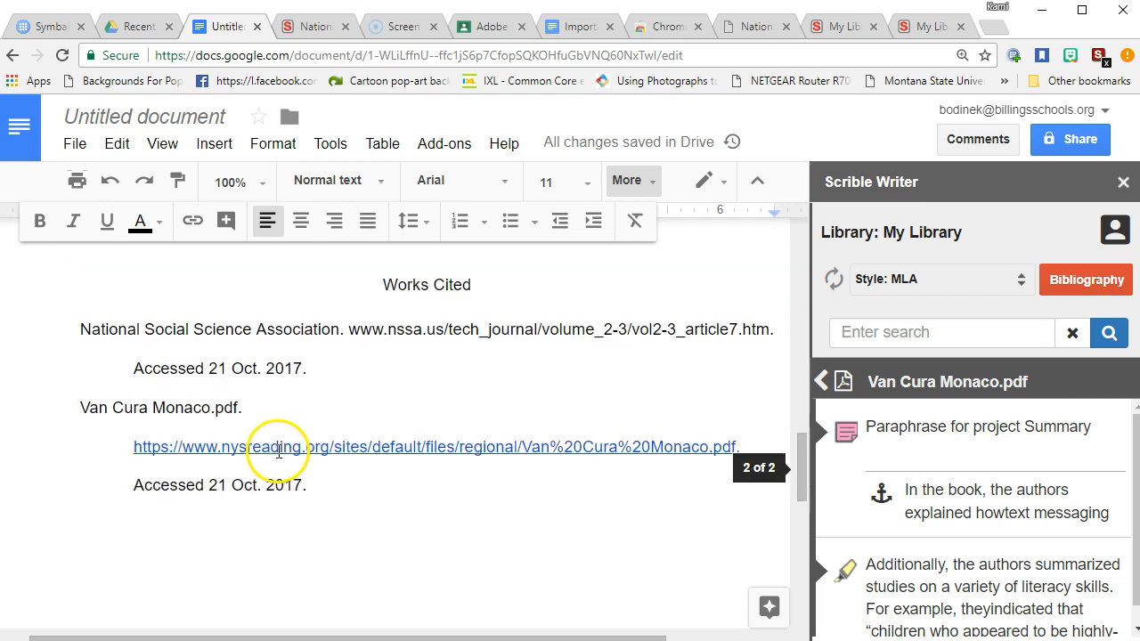
pyautogui.scroll(2, 272, 436)
pyautogui.scroll(3, 270, 434)
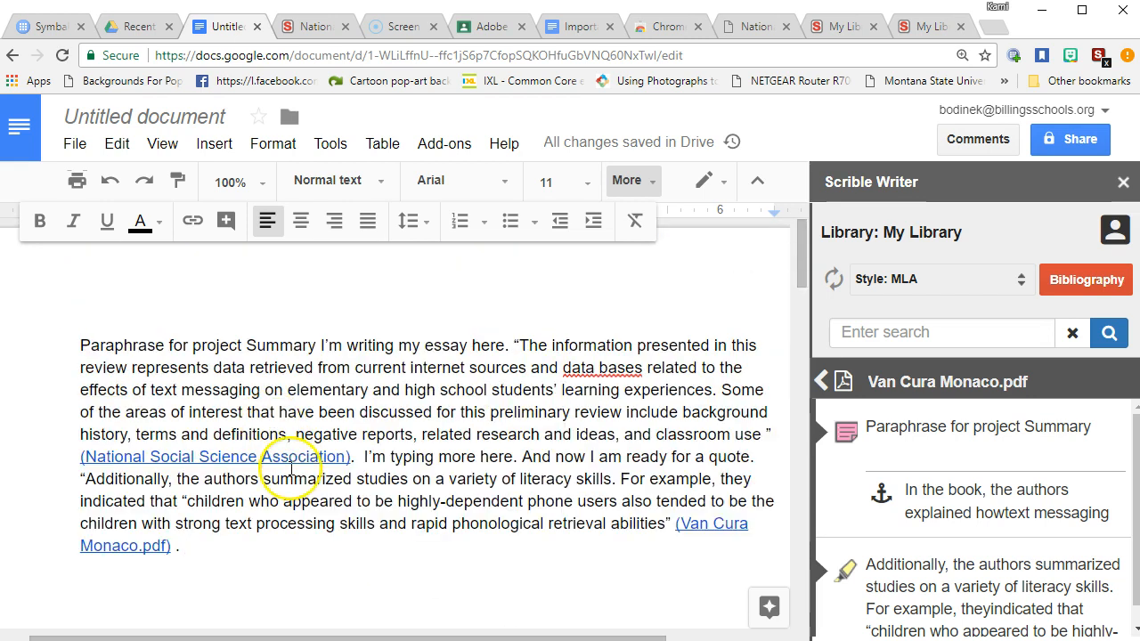
pyautogui.moveTo(1012, 490)
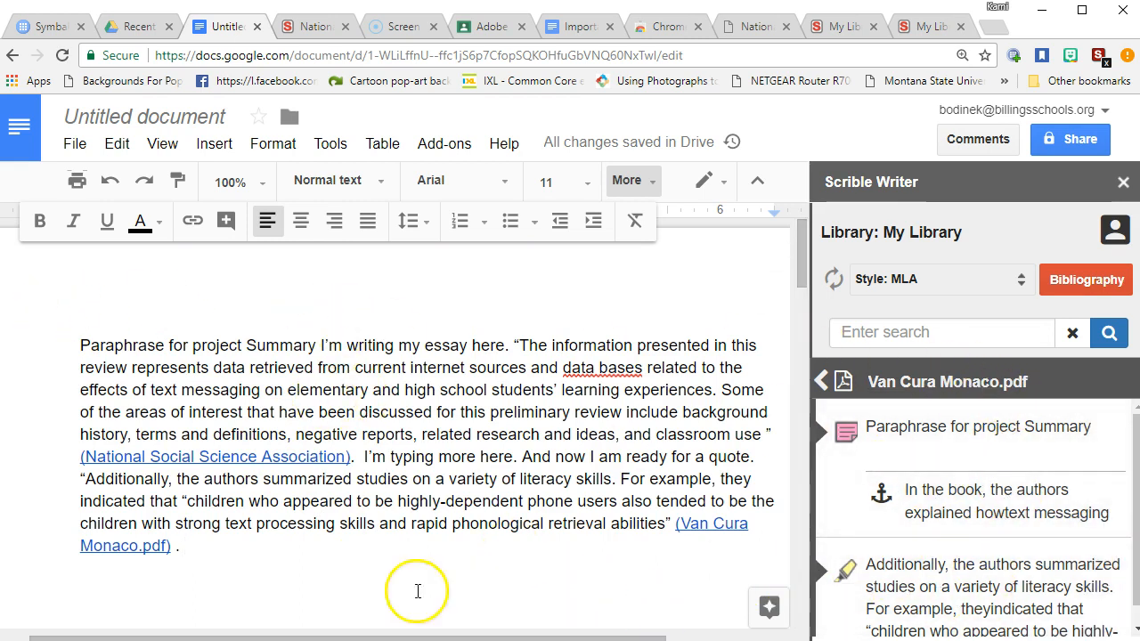
pyautogui.scroll(-1, 550, 478)
pyautogui.scroll(-5, 547, 475)
pyautogui.scroll(5, 529, 463)
pyautogui.scroll(-5, 509, 466)
pyautogui.scroll(-9, 509, 466)
pyautogui.scroll(6, 507, 453)
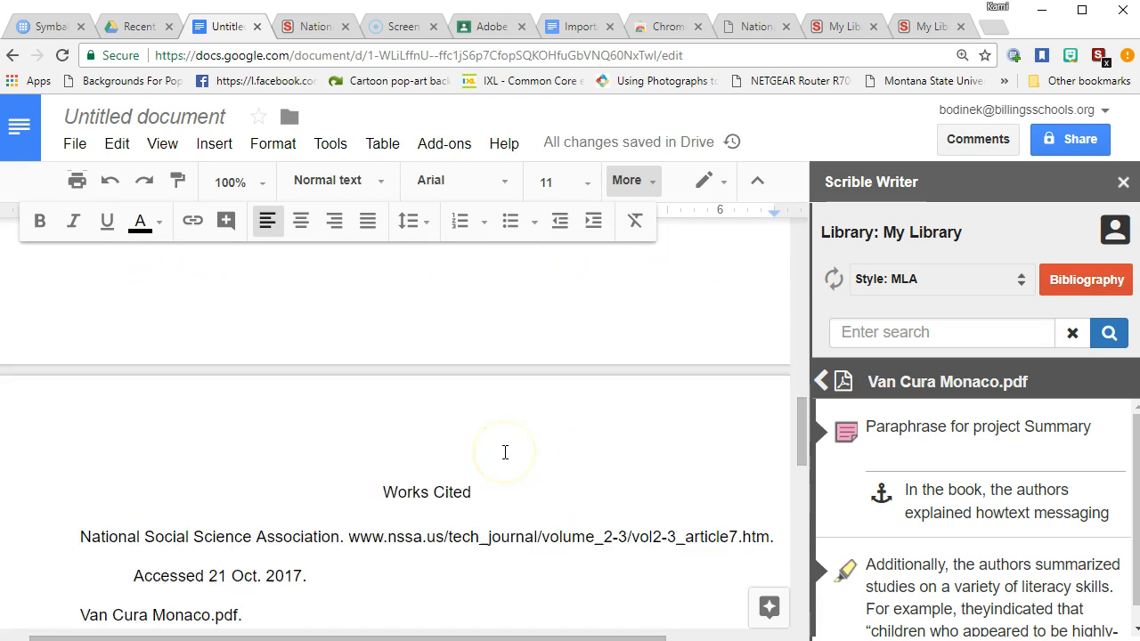
# Return the Scrible Writer sidebar to My Library, showing 'Israel Bad, Communism Good.'
pyautogui.click(818, 380)
pyautogui.scroll(-1, 1033, 485)
pyautogui.scroll(-2, 1030, 488)
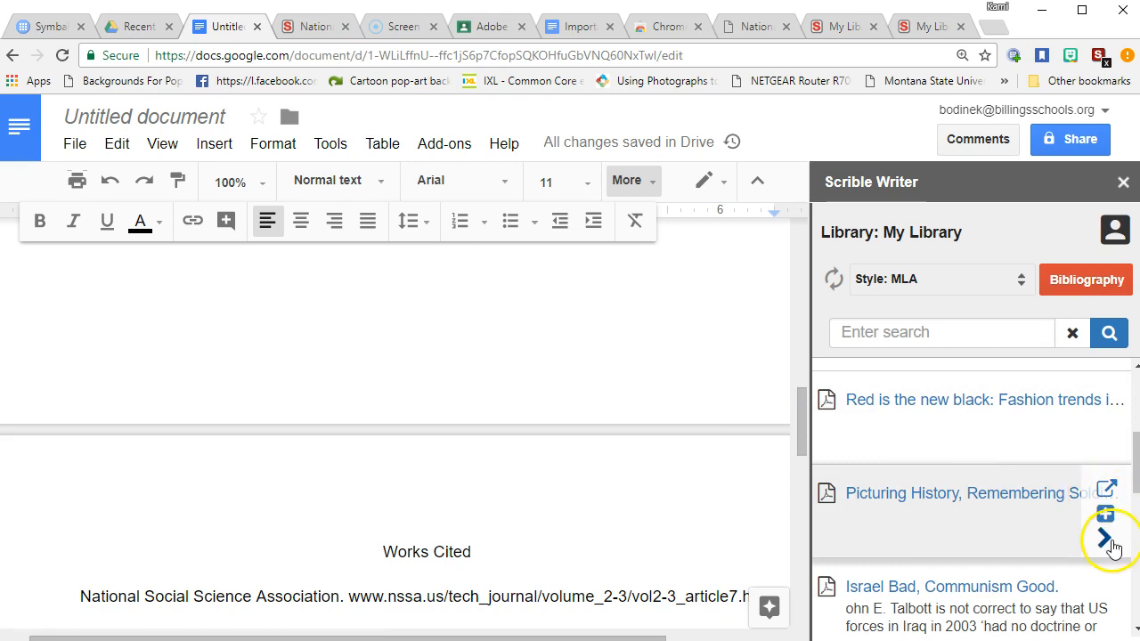
# Open the saved notes for 'Israel Bad, Communism Good.' in Scrible Writer
pyautogui.click(1102, 538)
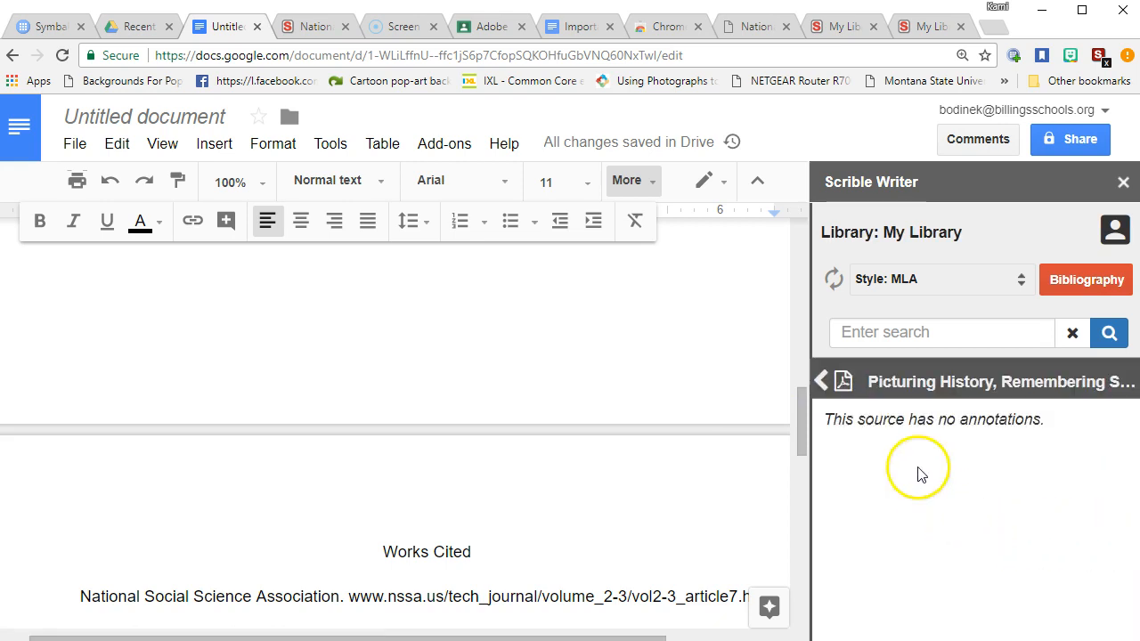
pyautogui.click(824, 381)
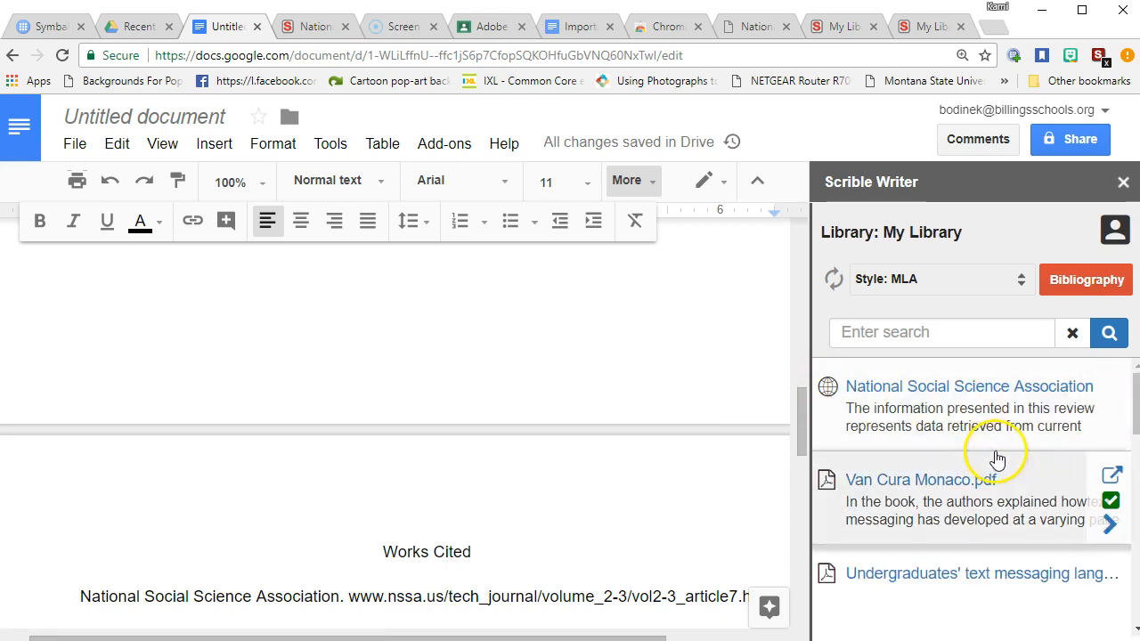
pyautogui.scroll(-3, 998, 458)
pyautogui.scroll(-2, 998, 458)
pyautogui.moveTo(1069, 508)
pyautogui.click(1106, 542)
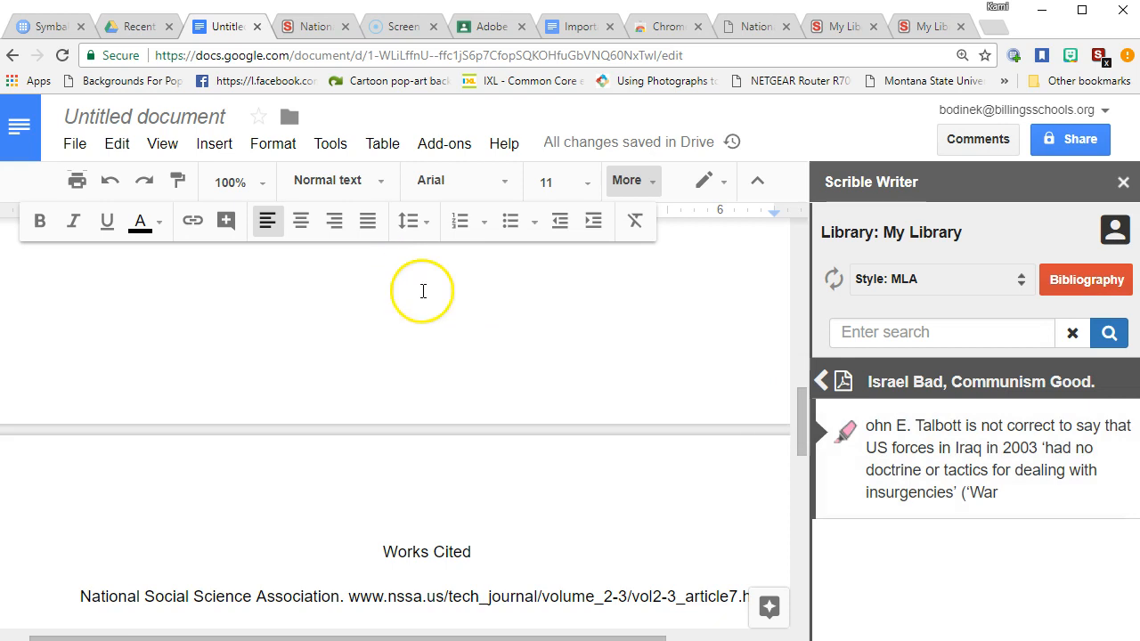
pyautogui.scroll(5, 458, 312)
# Insert the Talbott quote on US forces in Iraq at the paragraph's end
pyautogui.doubleClick(241, 463)
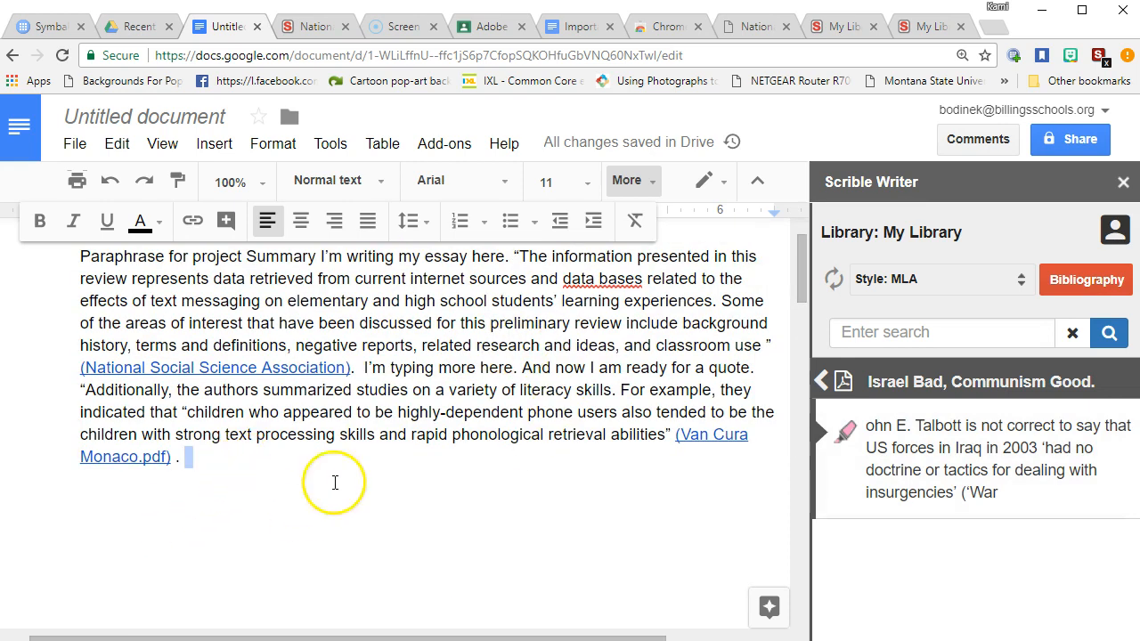
pyautogui.click(277, 463)
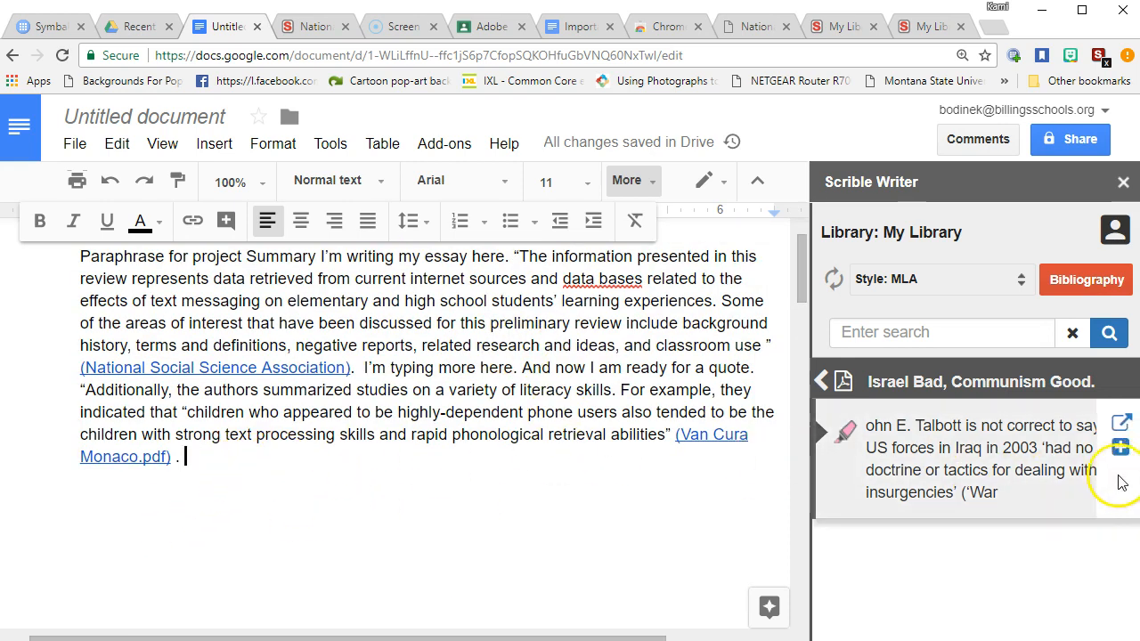
pyautogui.click(1121, 451)
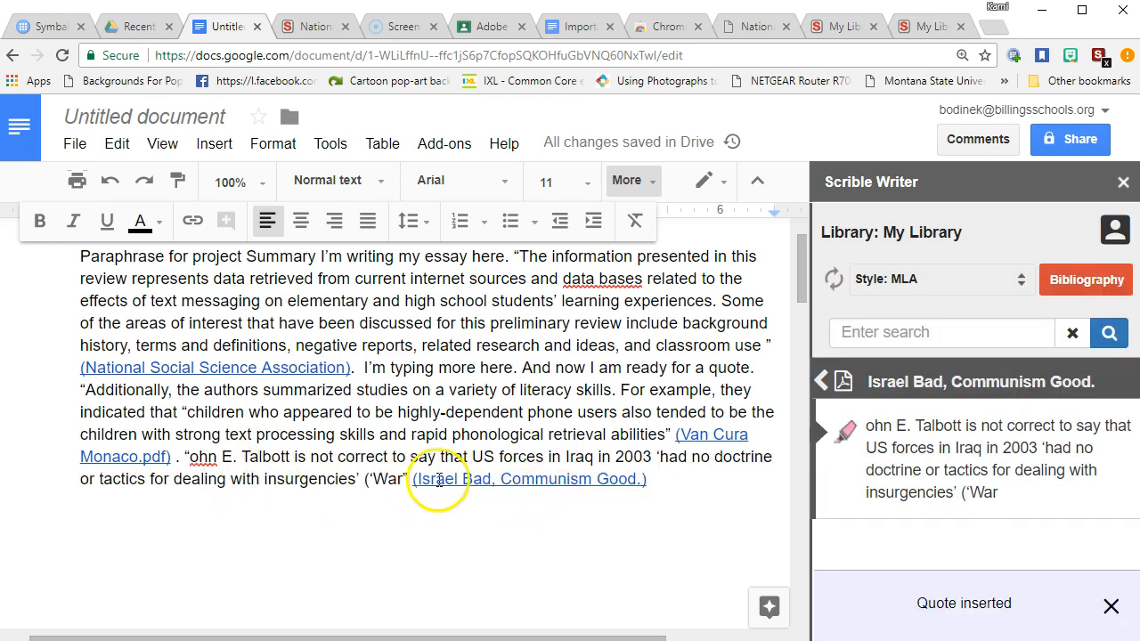
pyautogui.scroll(-1, 639, 506)
pyautogui.scroll(-10, 639, 505)
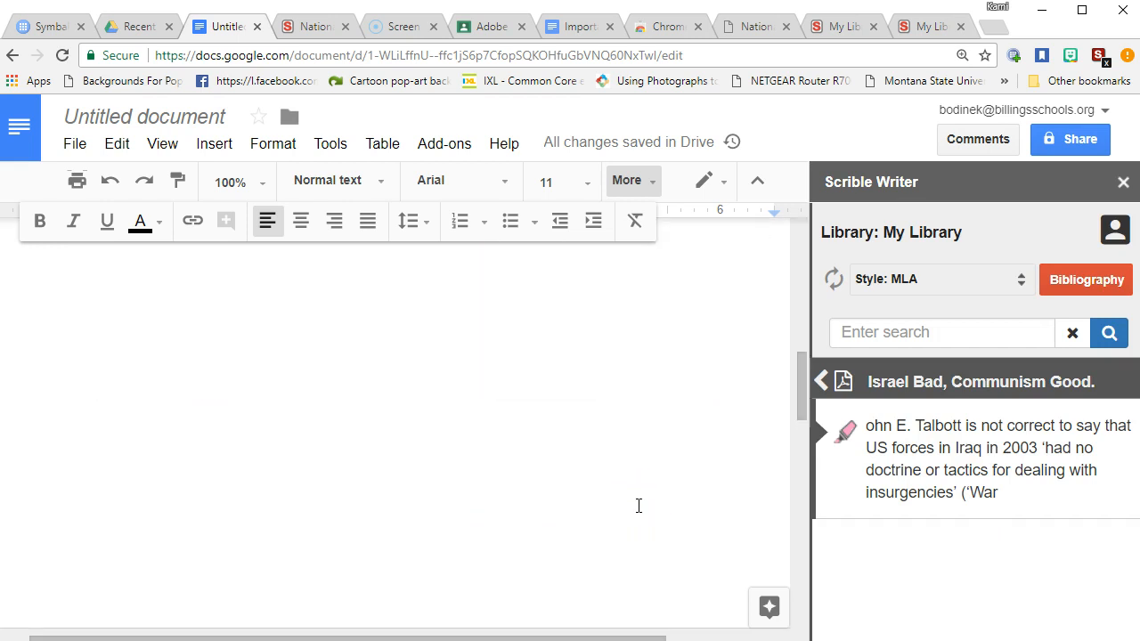
pyautogui.scroll(-2, 645, 504)
pyautogui.scroll(3, 645, 504)
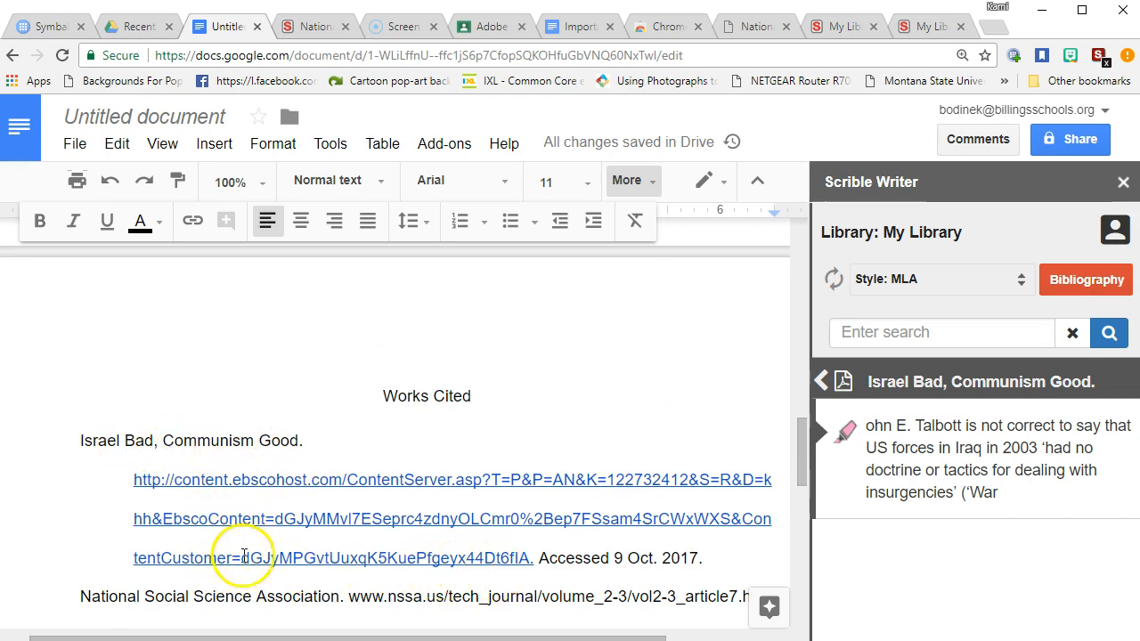
pyautogui.scroll(-3, 286, 587)
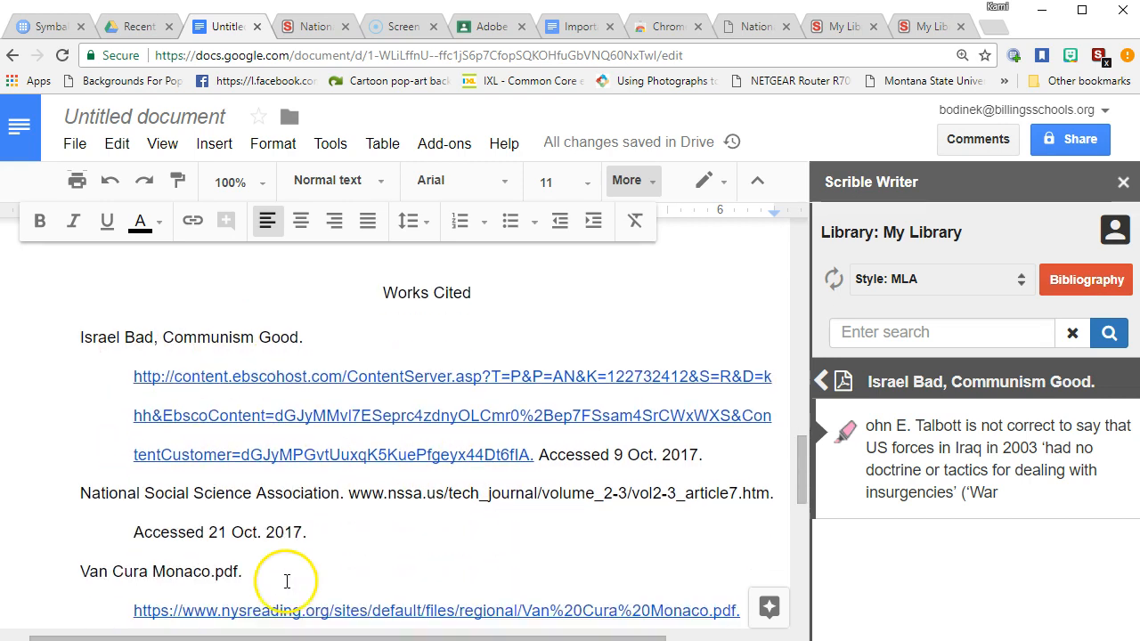
pyautogui.scroll(3, 373, 550)
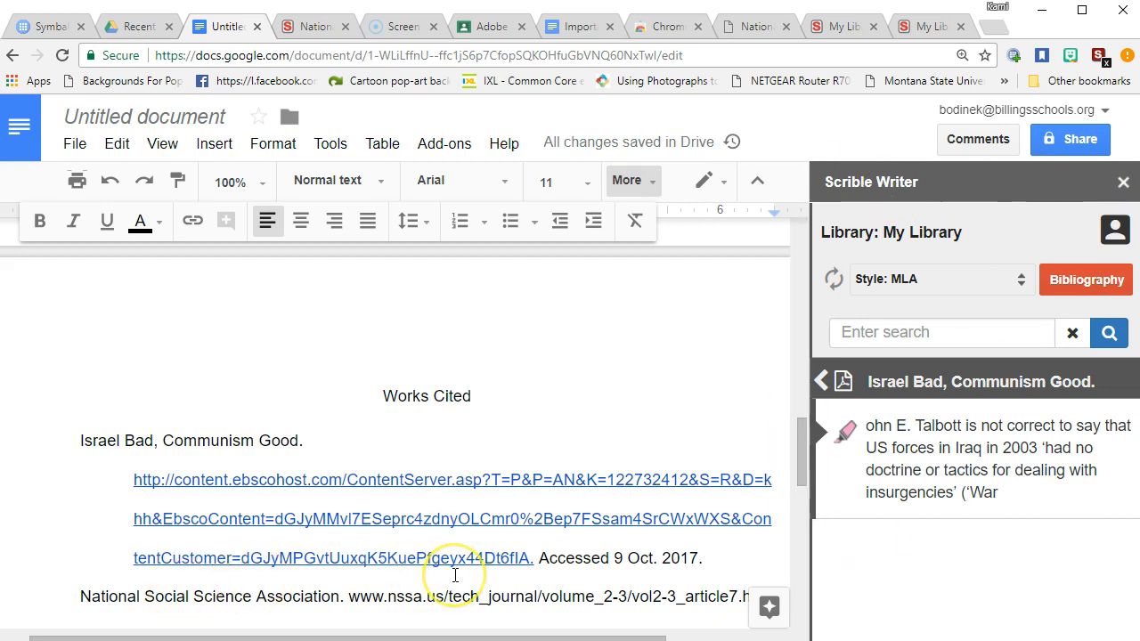
pyautogui.scroll(5, 453, 573)
pyautogui.scroll(2, 455, 575)
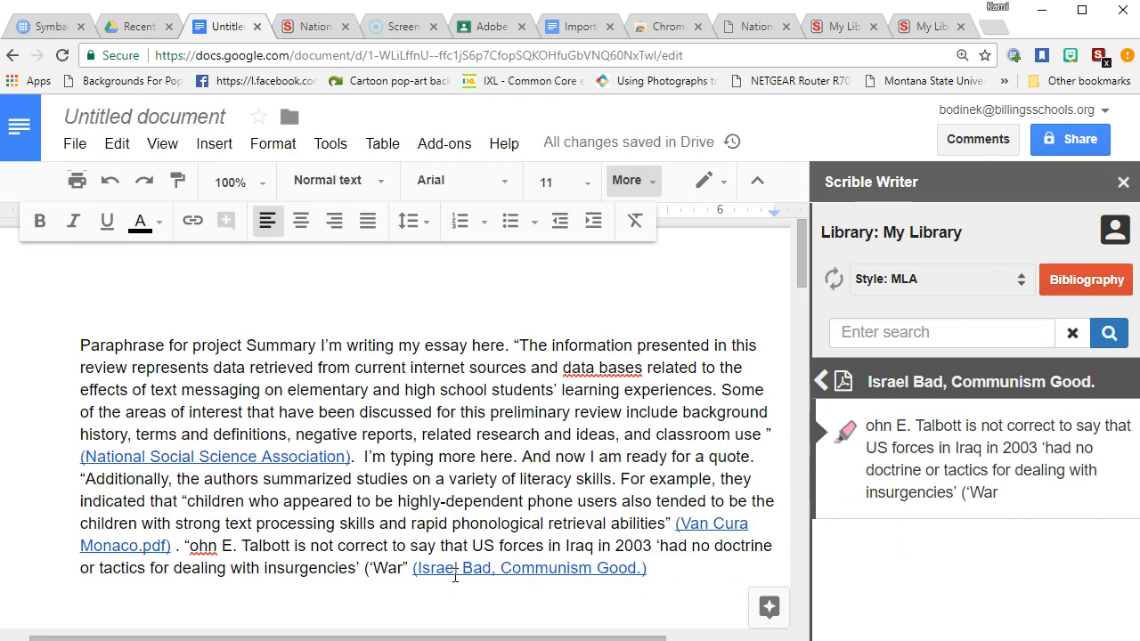
pyautogui.click(830, 25)
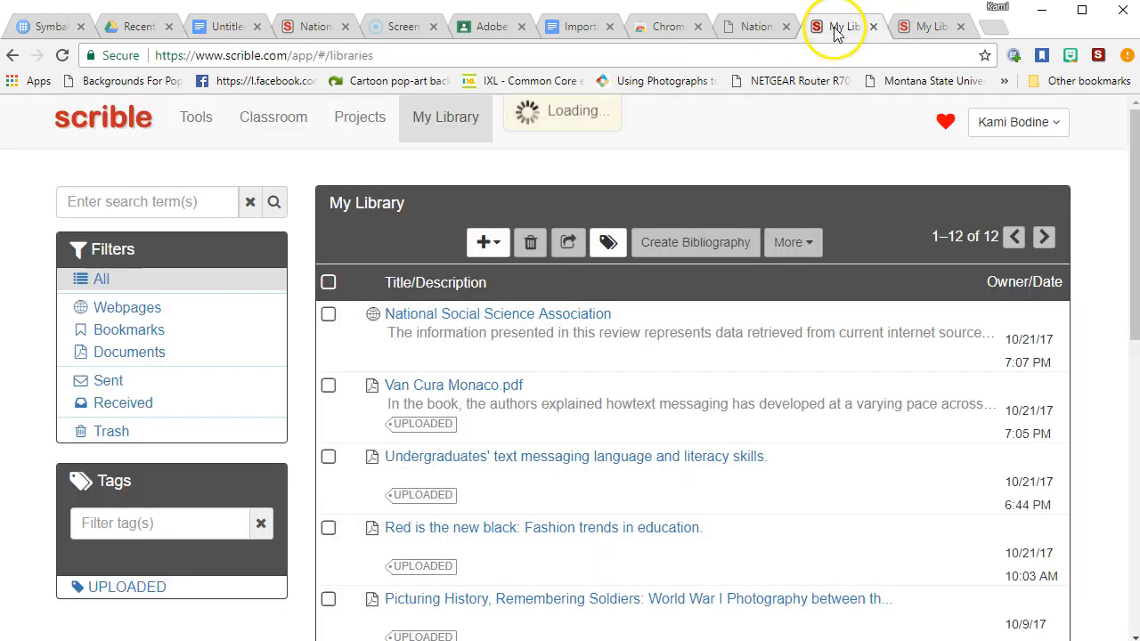
pyautogui.click(758, 27)
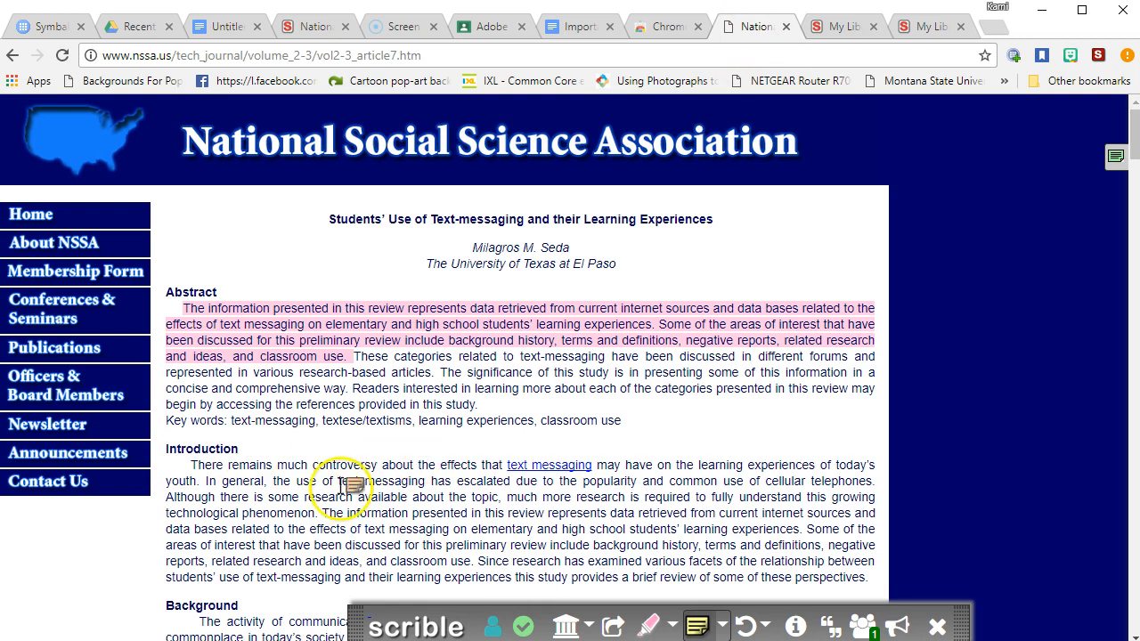
pyautogui.click(210, 28)
# Title the document 'Research Project Notes and Works Cited Page' and close Scrible Writer
pyautogui.click(201, 117)
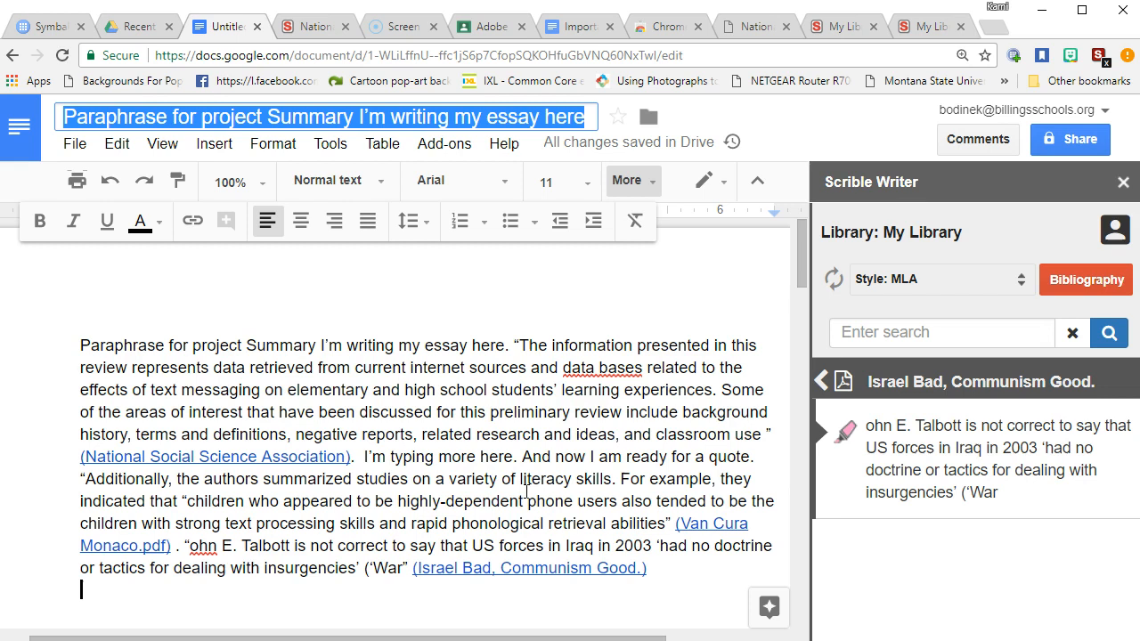
pyautogui.write('Reas')
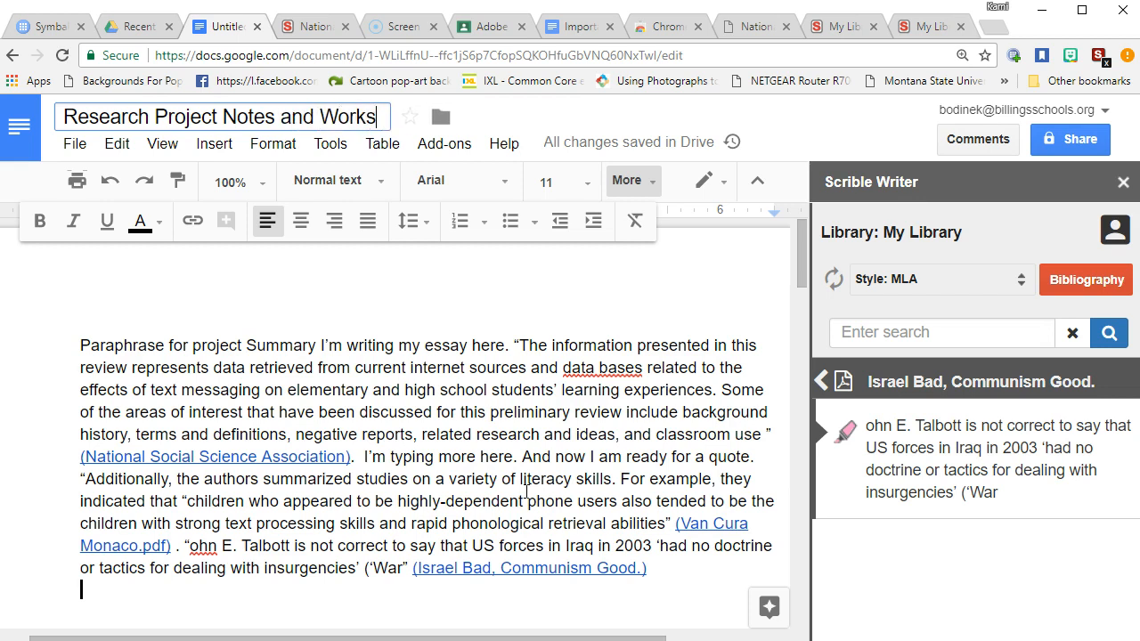
pyautogui.write('Page')
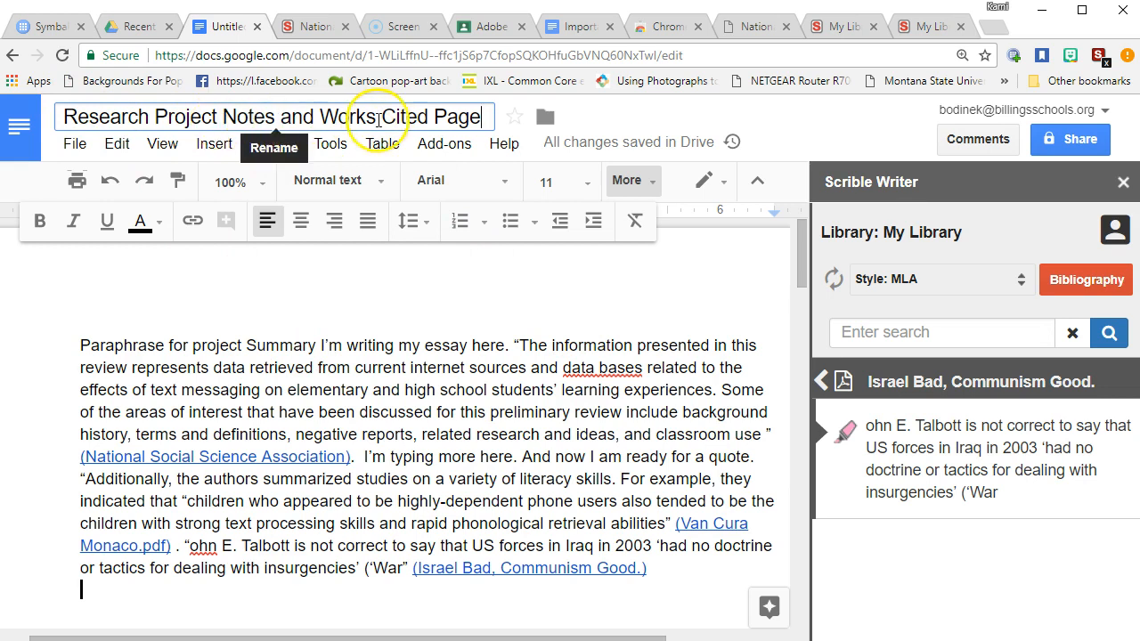
pyautogui.click(1123, 183)
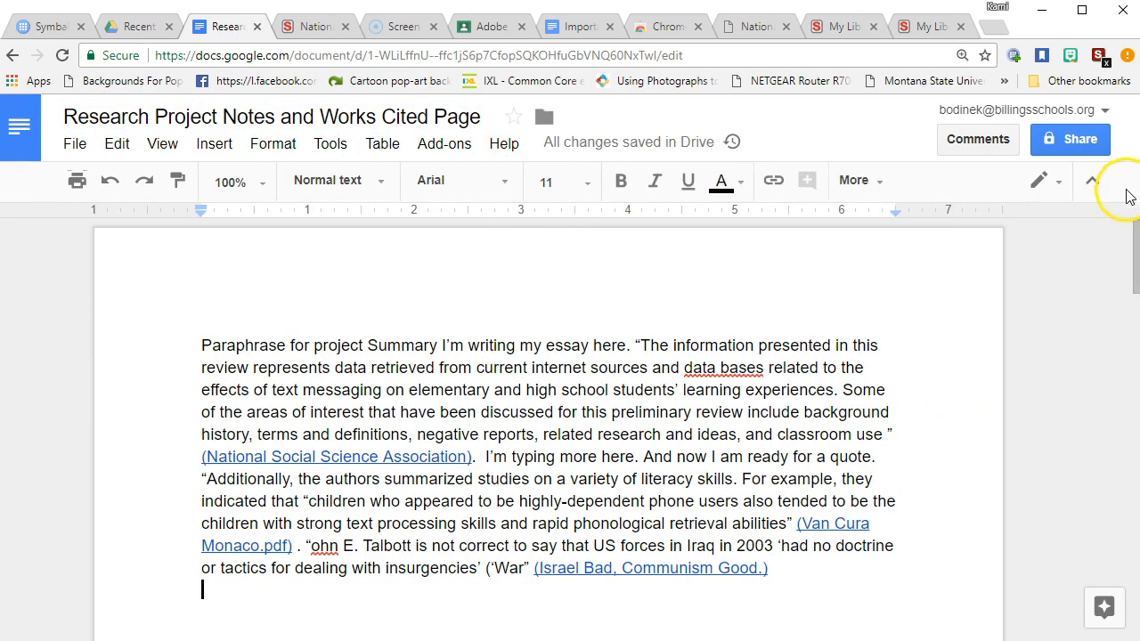
# Share the essay by entering the recipient's e-mail, choosing the suggested contact, and sending
pyautogui.click(1080, 139)
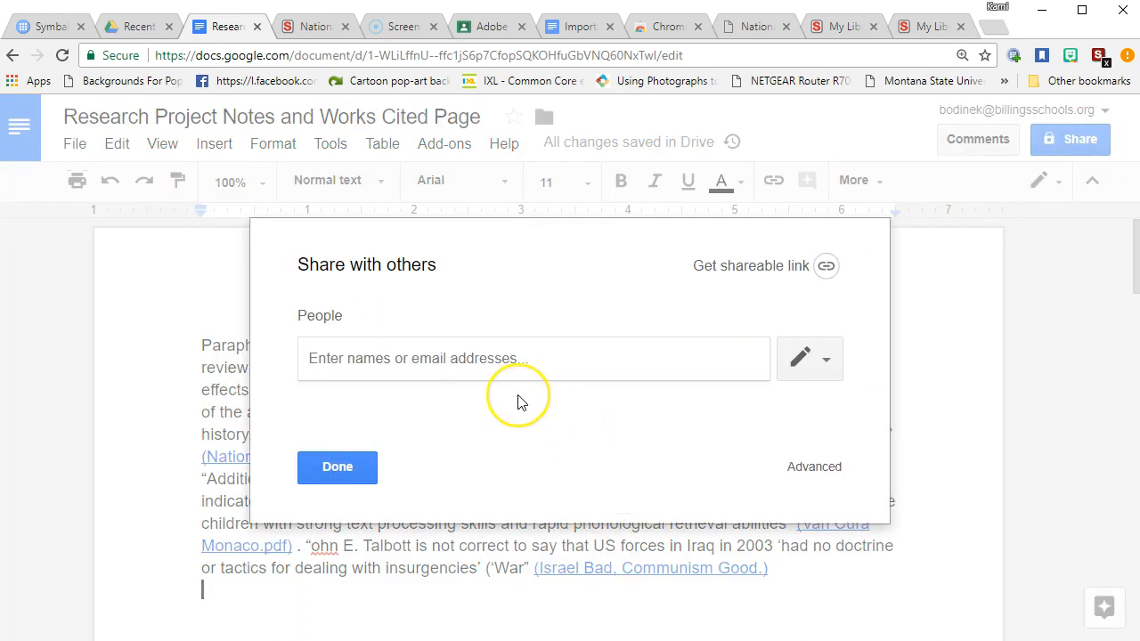
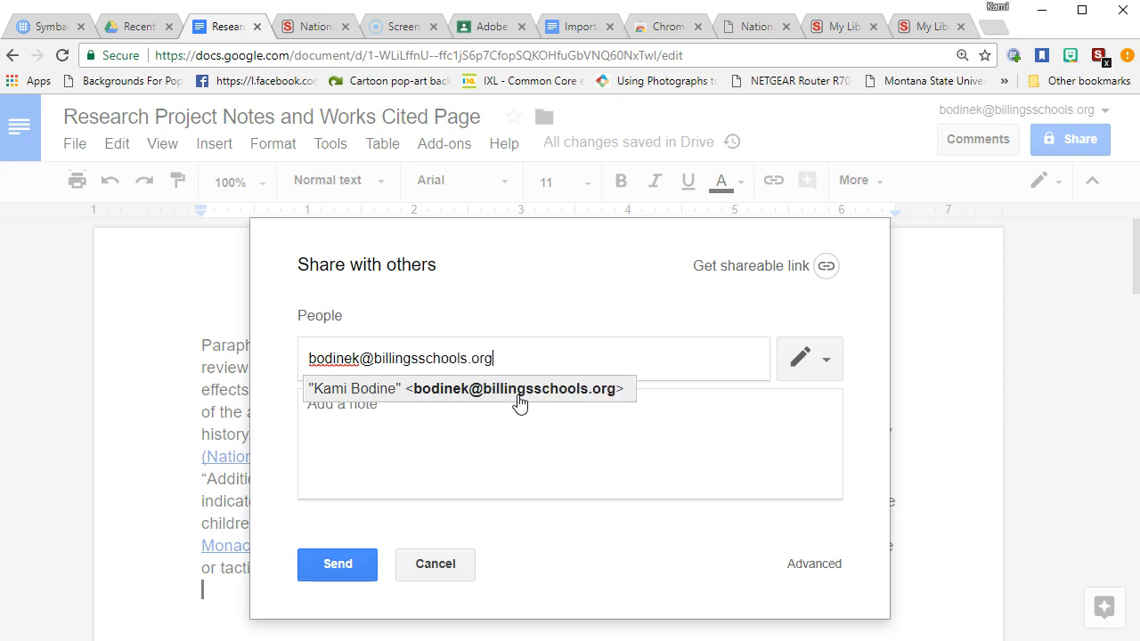
pyautogui.click(517, 392)
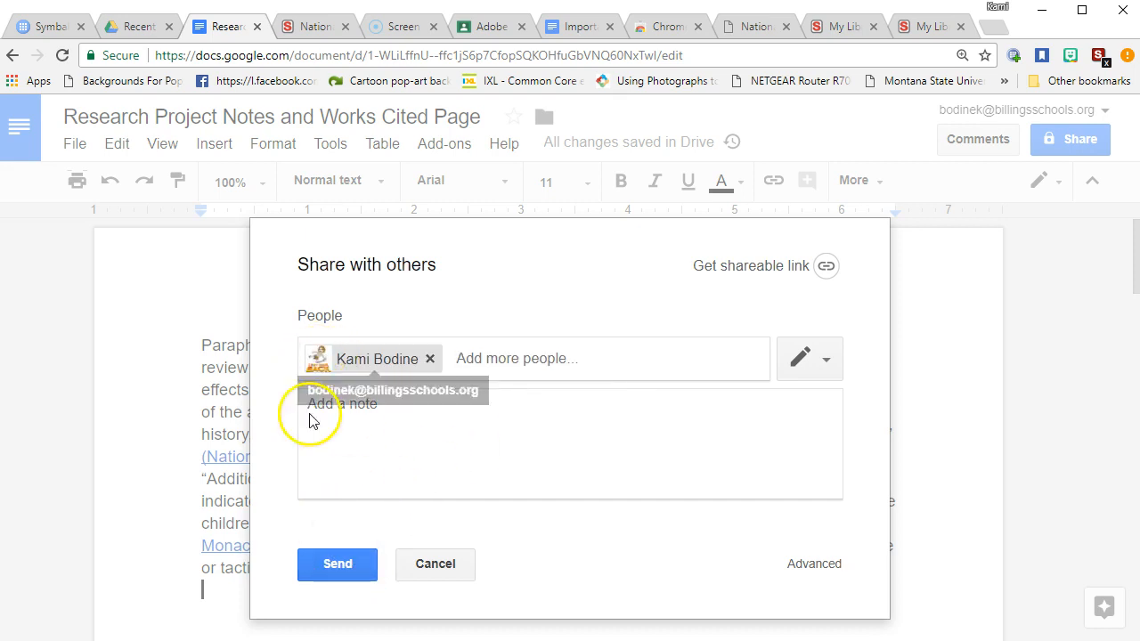
pyautogui.click(329, 563)
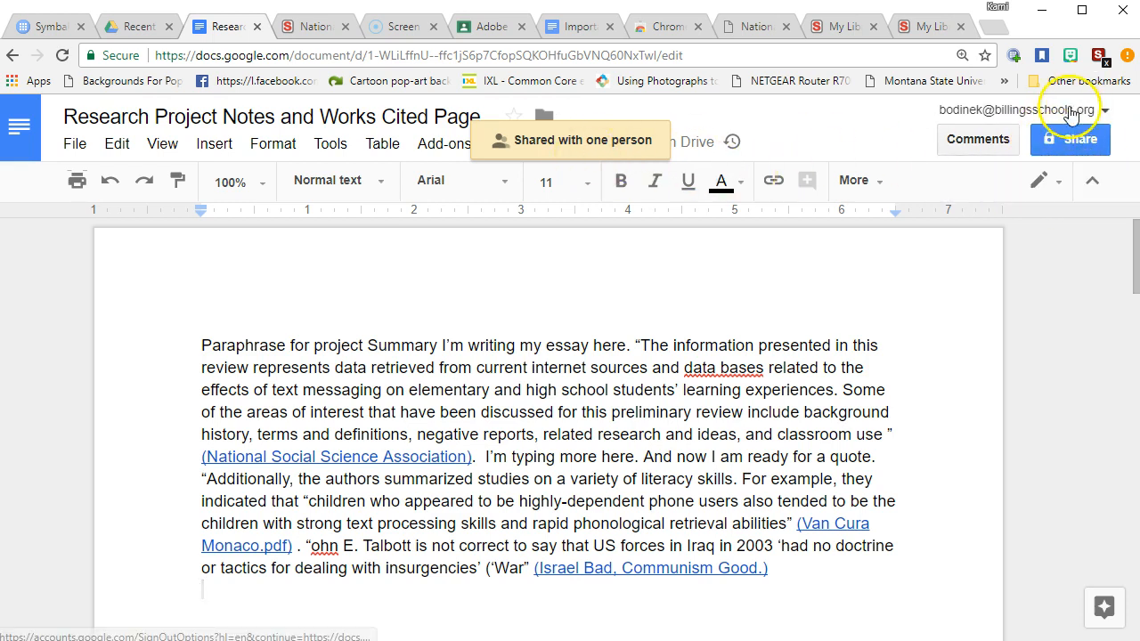
pyautogui.click(865, 318)
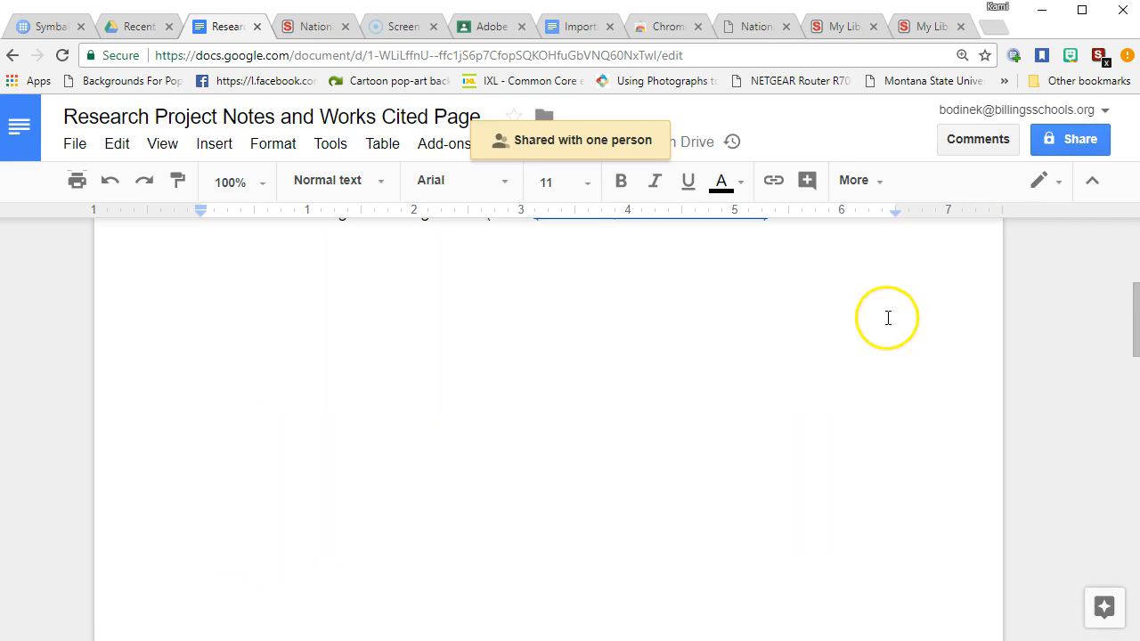